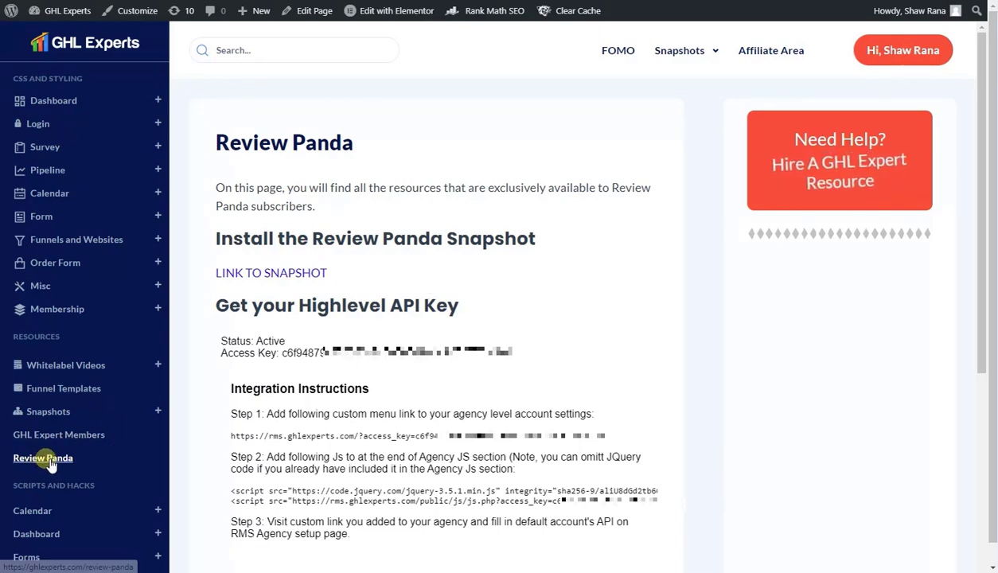
Step: Highlight the Review Panda integration instructions on the GHL Experts resources page
{"action": "left_click_drag", "start_coordinate": [216, 133], "coordinate": [608, 416]}
Step: Copy the Step 1 custom menu link URL from the Review Panda instructions, then return to HighLevel
{"action": "left_click", "coordinate": [728, 382]}
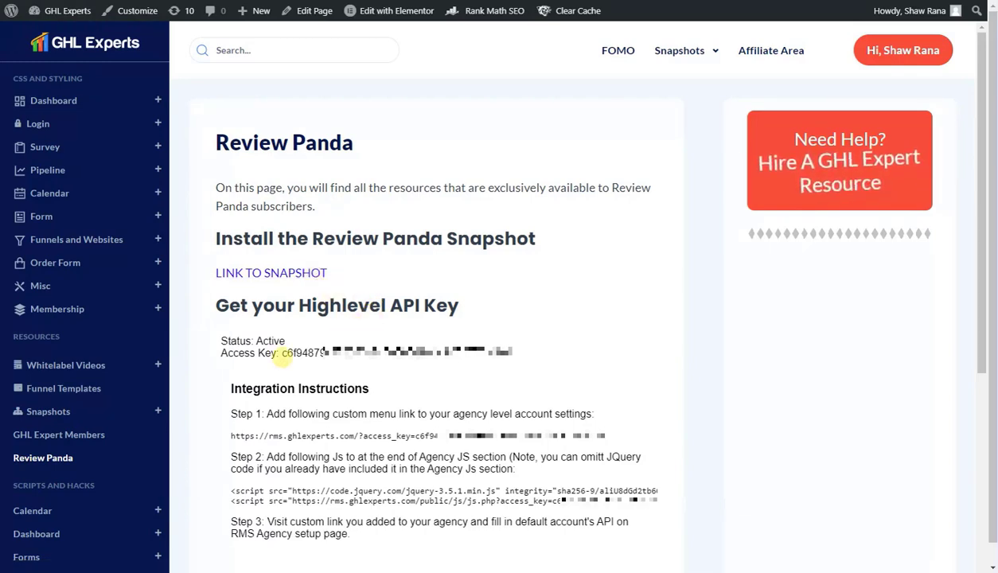
{"action": "left_click_drag", "start_coordinate": [283, 356], "coordinate": [283, 355]}
{"action": "left_click", "coordinate": [499, 352]}
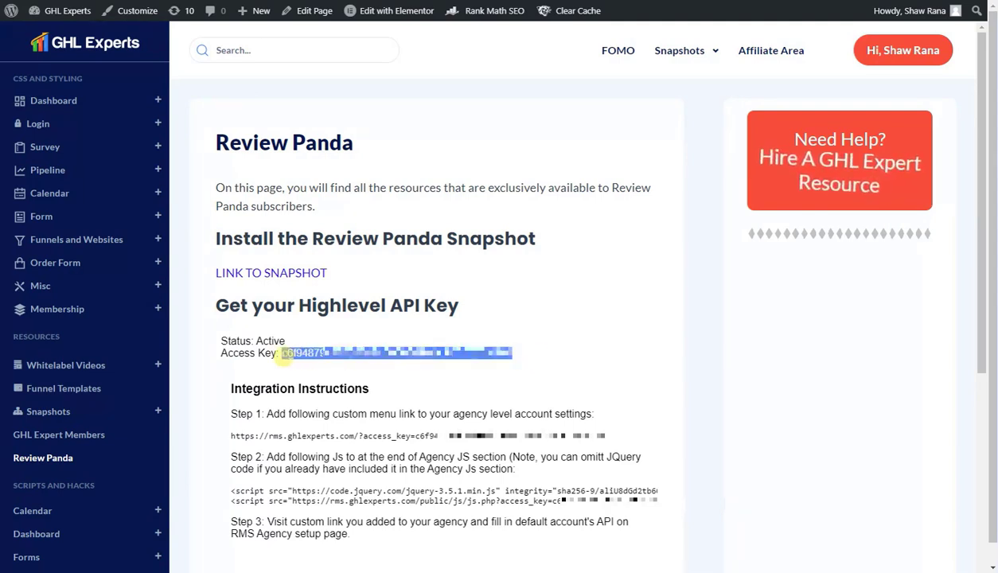
{"action": "left_click", "coordinate": [243, 413]}
{"action": "left_click_drag", "start_coordinate": [231, 436], "coordinate": [600, 435]}
{"action": "right_click", "coordinate": [597, 437]}
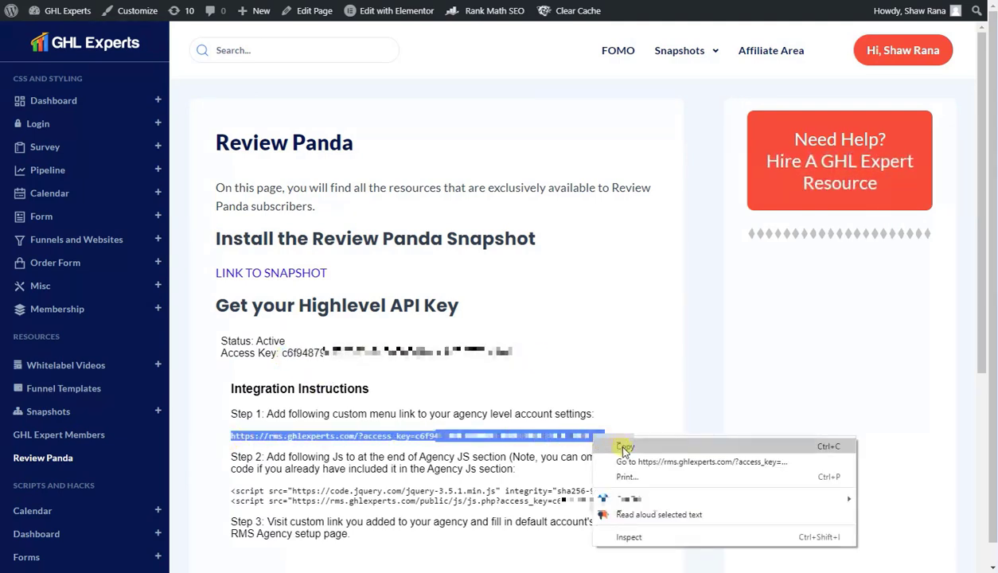
{"action": "left_click", "coordinate": [625, 448]}
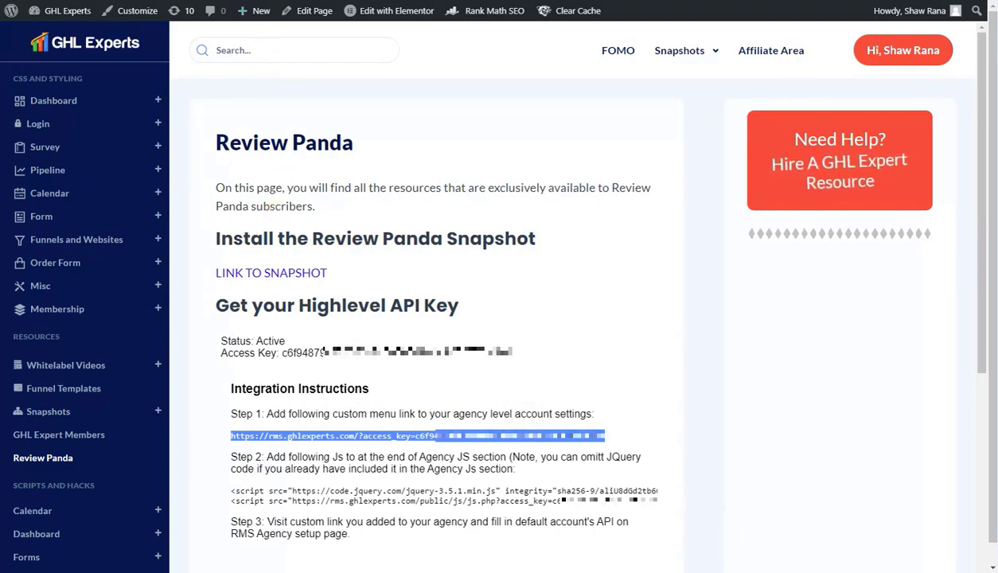
{"action": "key", "text": "ctrl+Tab"}
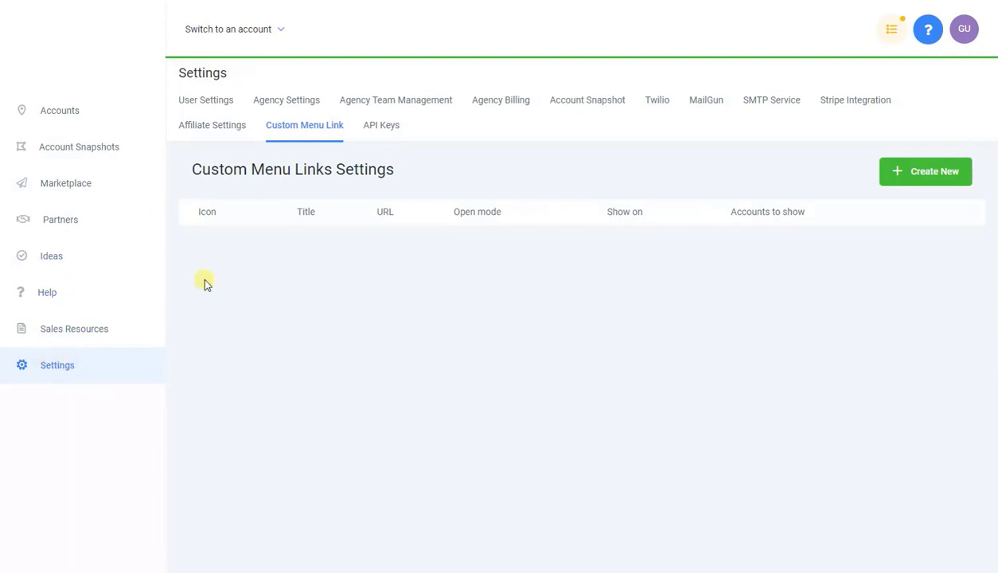
Step: Start a new custom menu link and title it ORM instead of REVIEWPANDA
{"action": "left_click", "coordinate": [912, 175]}
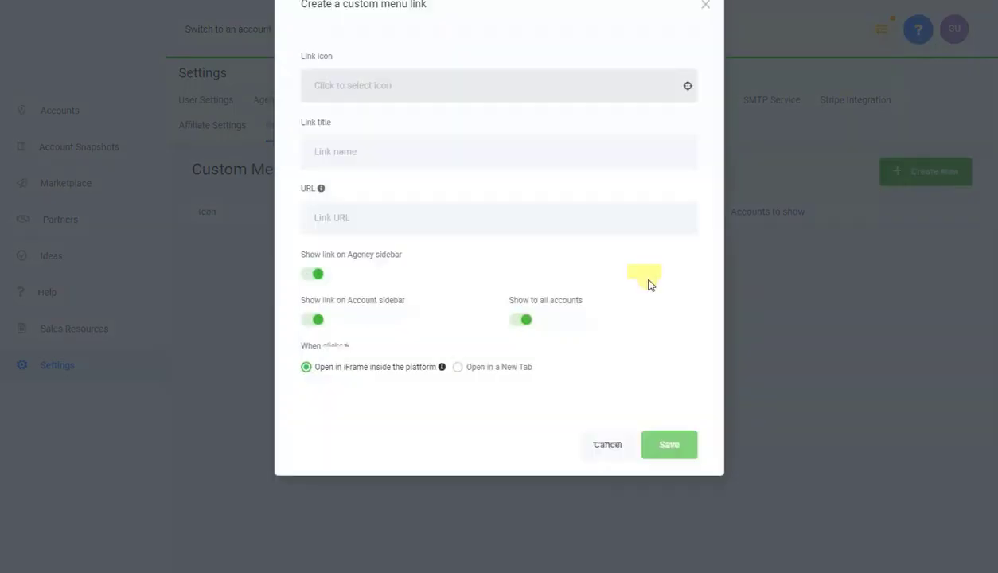
{"action": "left_click", "coordinate": [419, 193]}
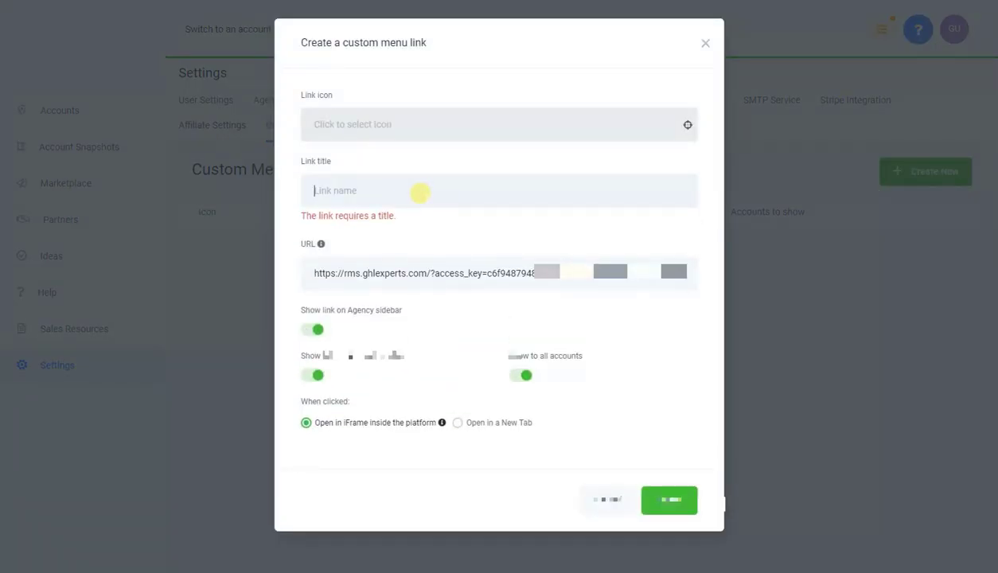
{"action": "type", "text": "REVIEWPANDA"}
{"action": "key", "text": "BackSpace"}
{"action": "key", "text": "BackSpace"}
{"action": "key", "text": "BackSpace"}
{"action": "key", "text": "BackSpace"}
{"action": "key", "text": "BackSpace"}
{"action": "key", "text": "BackSpace"}
{"action": "key", "text": "BackSpace"}
{"action": "key", "text": "BackSpace"}
{"action": "key", "text": "BackSpace"}
{"action": "key", "text": "BackSpace"}
{"action": "key", "text": "BackSpace"}
{"action": "type", "text": "ORM"}
Step: Give the ORM link the volleyball-ball icon, hide it from account sidebars, and save it
{"action": "left_click", "coordinate": [418, 127]}
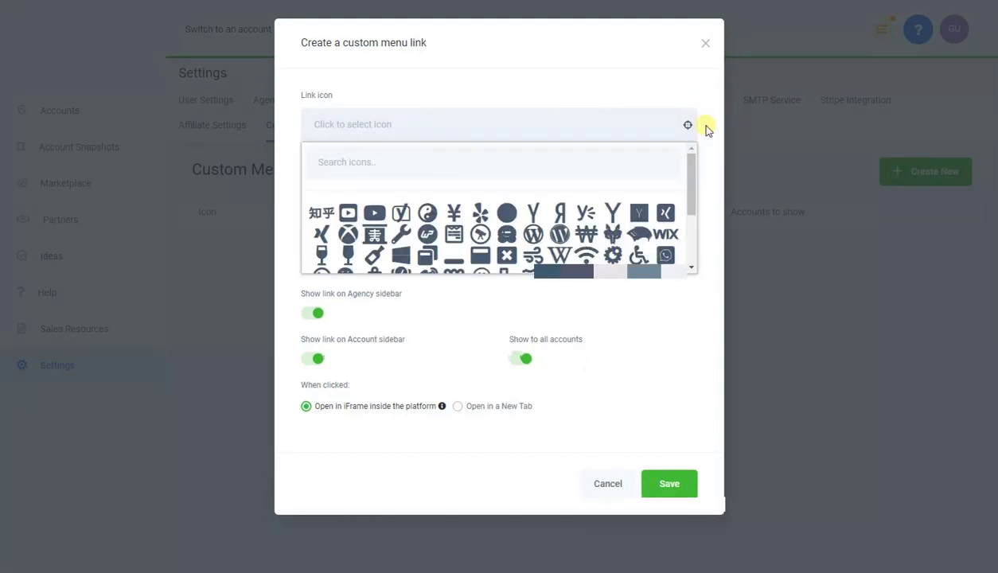
{"action": "scroll", "coordinate": [464, 221], "scroll_direction": "down", "scroll_amount": 3}
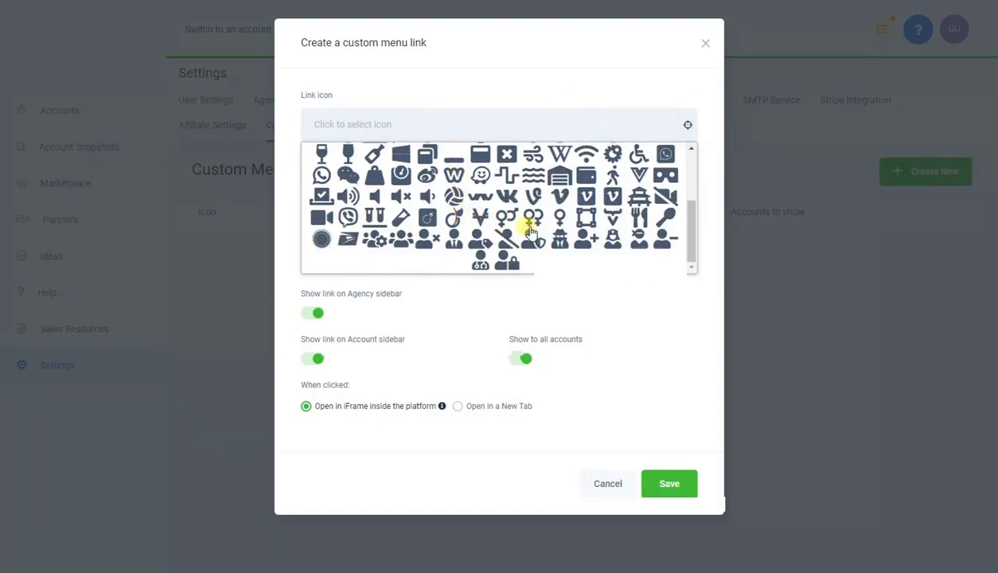
{"action": "scroll", "coordinate": [636, 221], "scroll_direction": "up", "scroll_amount": 2}
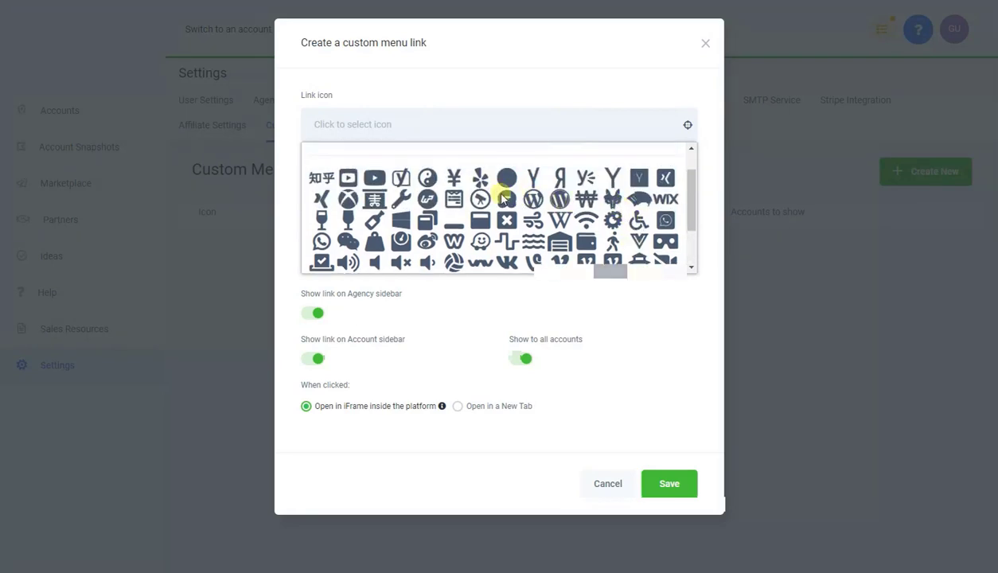
{"action": "scroll", "coordinate": [394, 199], "scroll_direction": "down", "scroll_amount": 2}
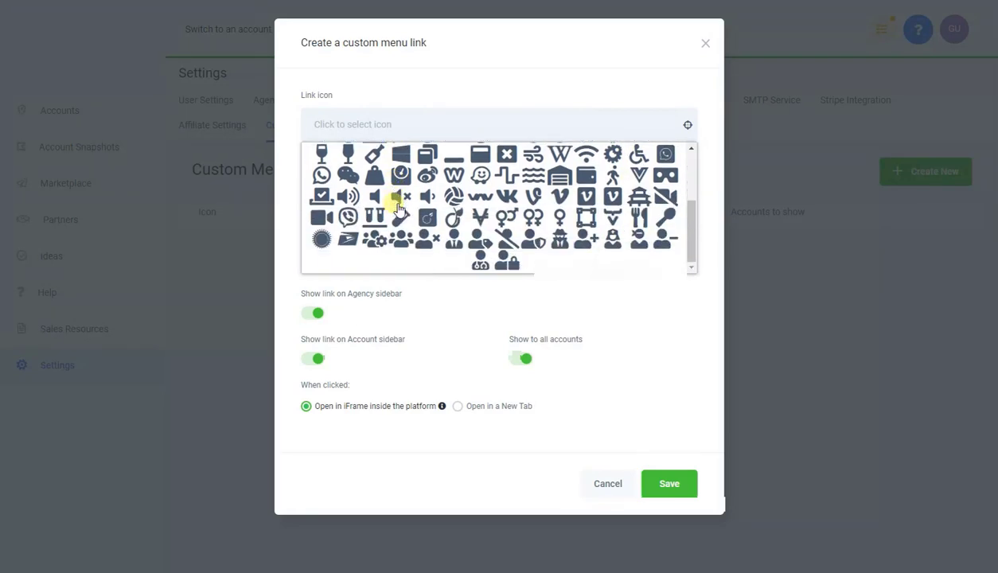
{"action": "left_click", "coordinate": [453, 196]}
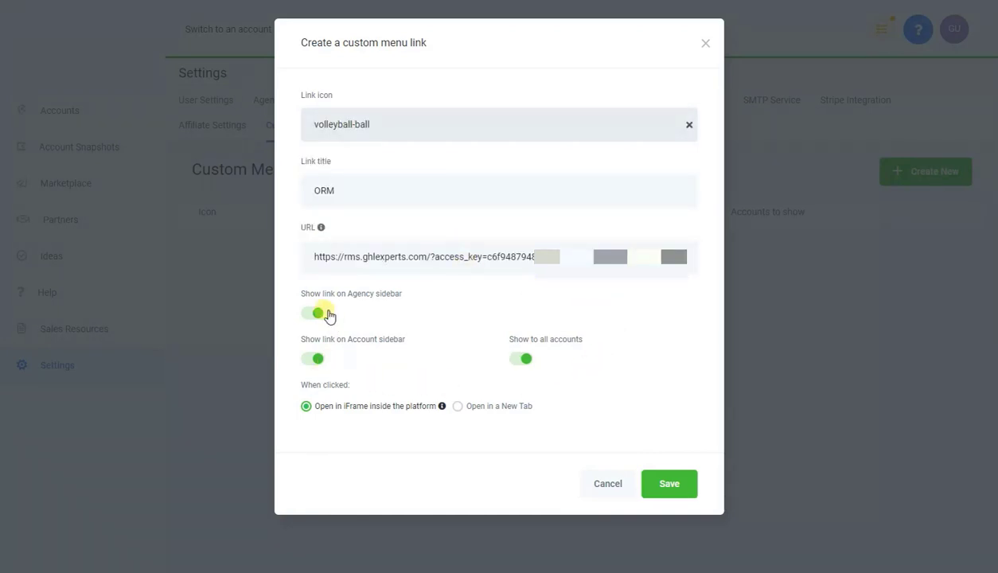
{"action": "left_click", "coordinate": [320, 359]}
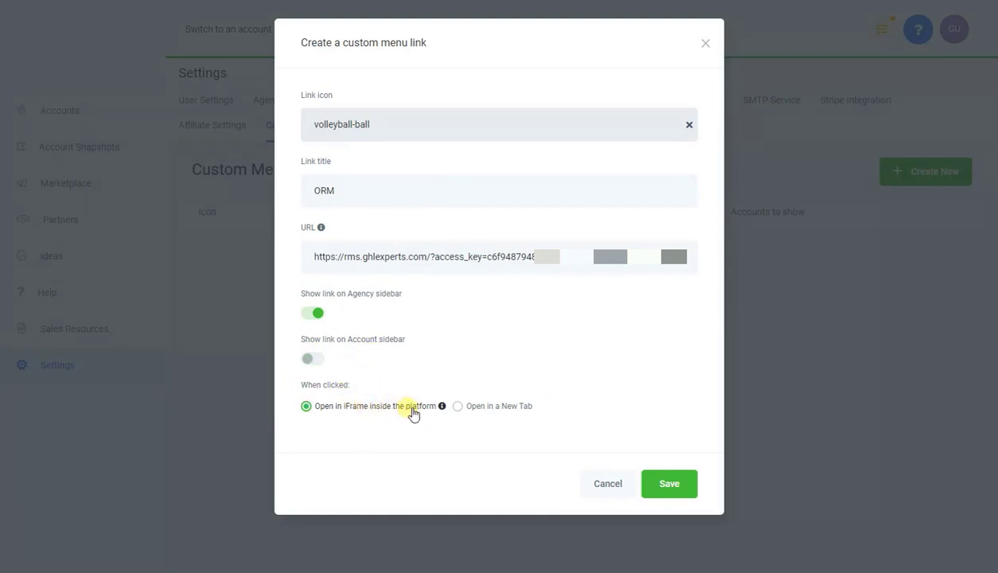
{"action": "left_click", "coordinate": [668, 484]}
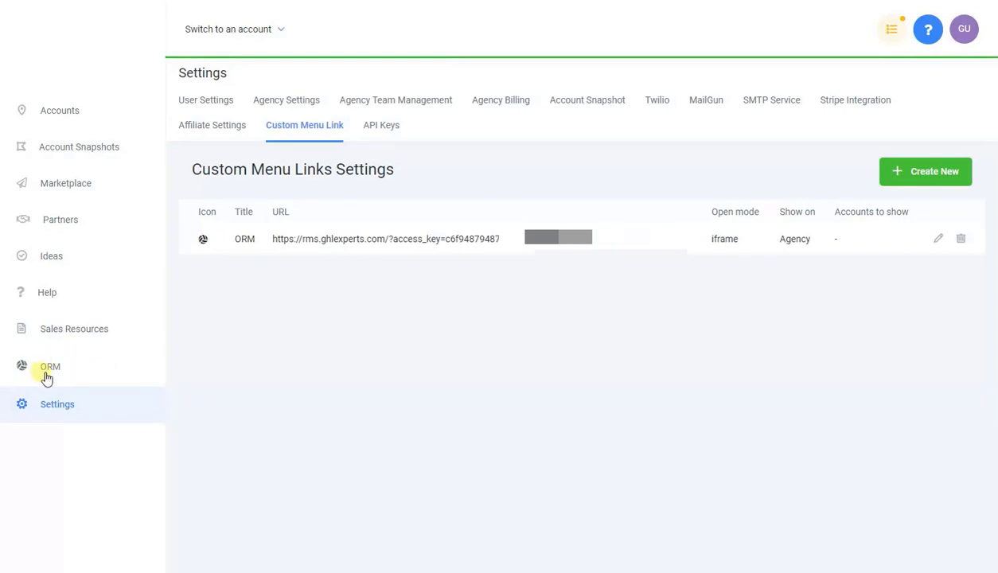
Step: Open the new ORM page from the agency sidebar
{"action": "left_click", "coordinate": [46, 374]}
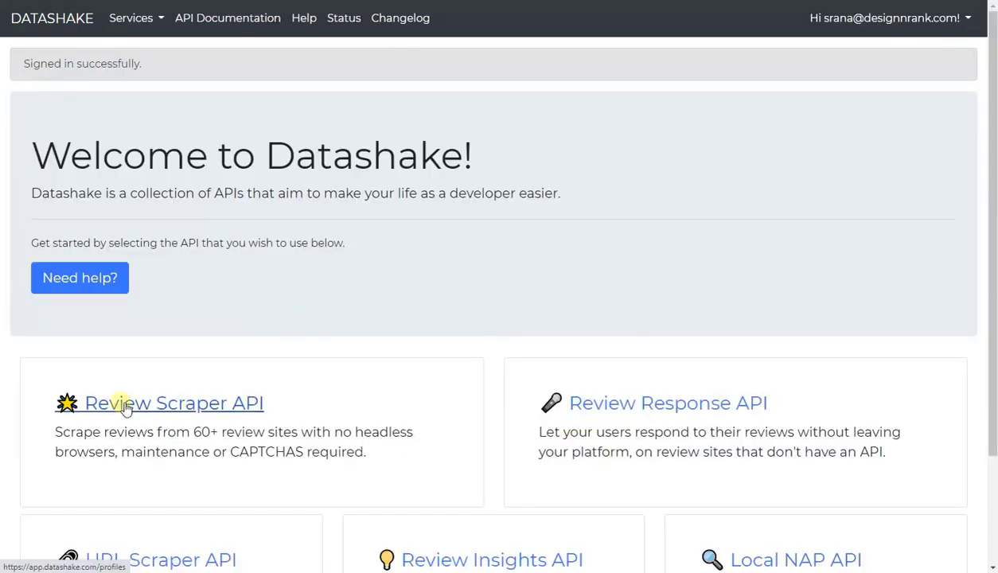
Step: Copy the API token from Datashake's Review Scraper API account page for HighLevel's Datashake field
{"action": "left_click", "coordinate": [183, 404]}
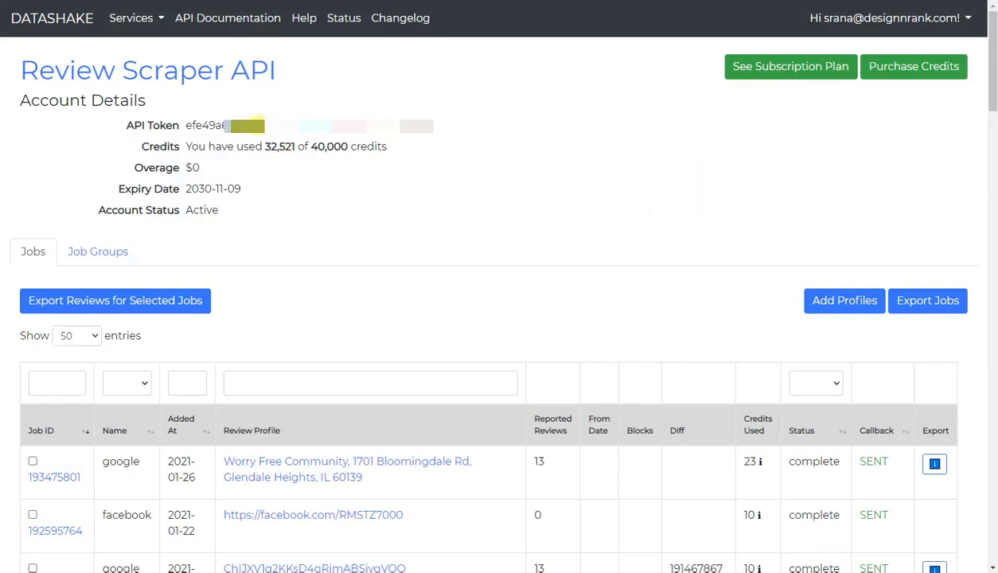
{"action": "double_click", "coordinate": [248, 125]}
{"action": "right_click", "coordinate": [250, 126]}
{"action": "left_click", "coordinate": [267, 136]}
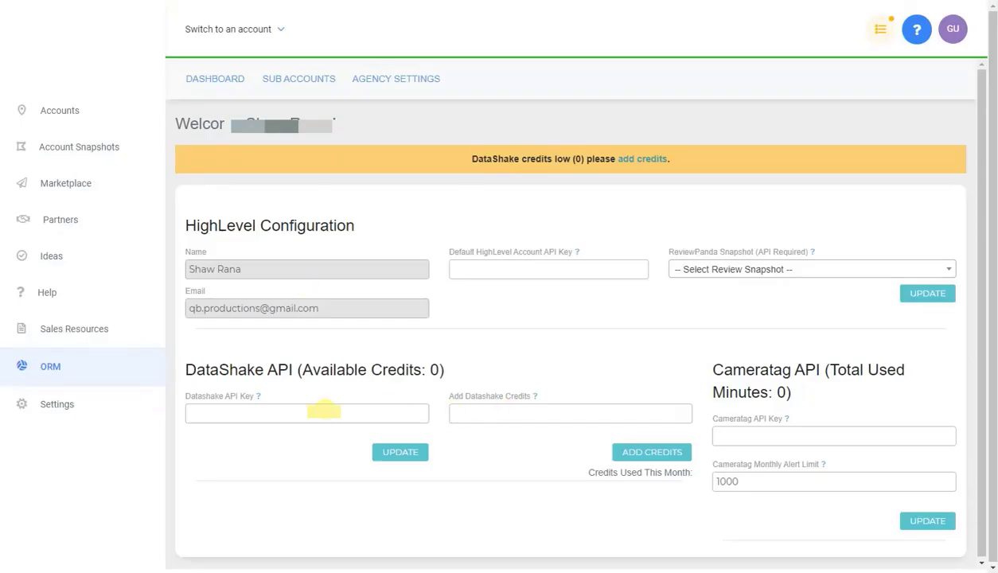
{"action": "right_click", "coordinate": [319, 413]}
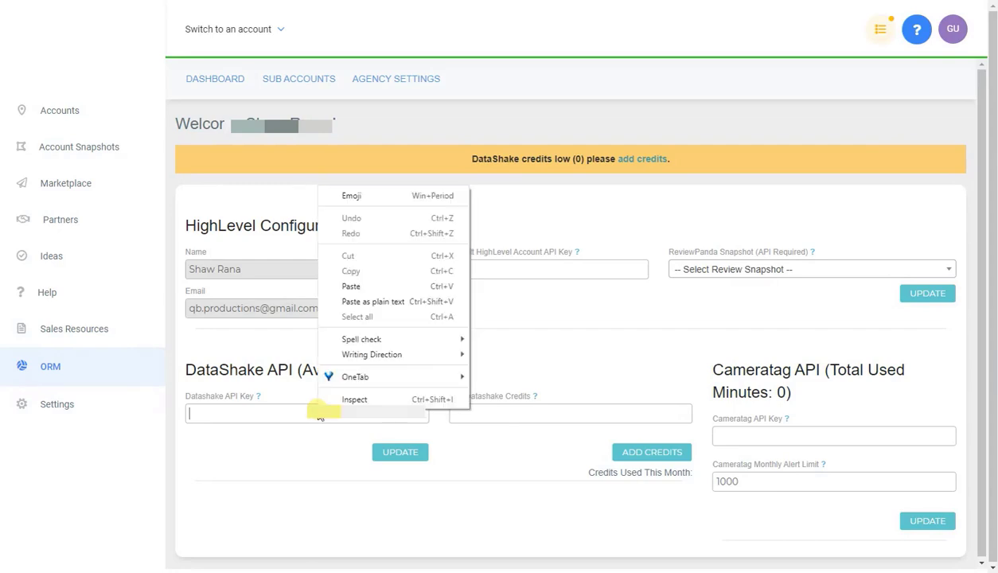
Step: Paste the token as plain text into the Datashake API Key field and update it
{"action": "left_click", "coordinate": [366, 302]}
{"action": "left_click", "coordinate": [400, 452]}
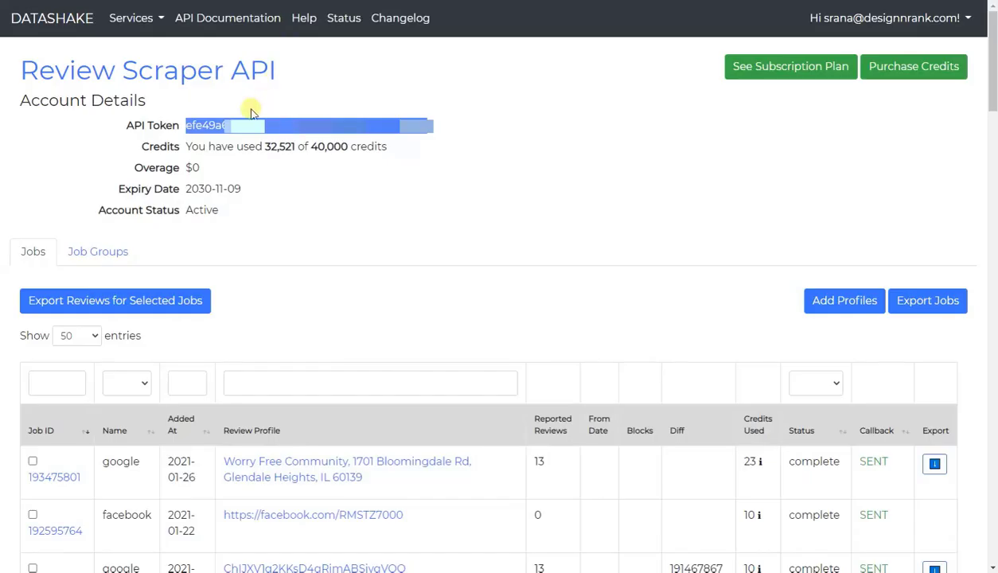
{"action": "left_click", "coordinate": [269, 110]}
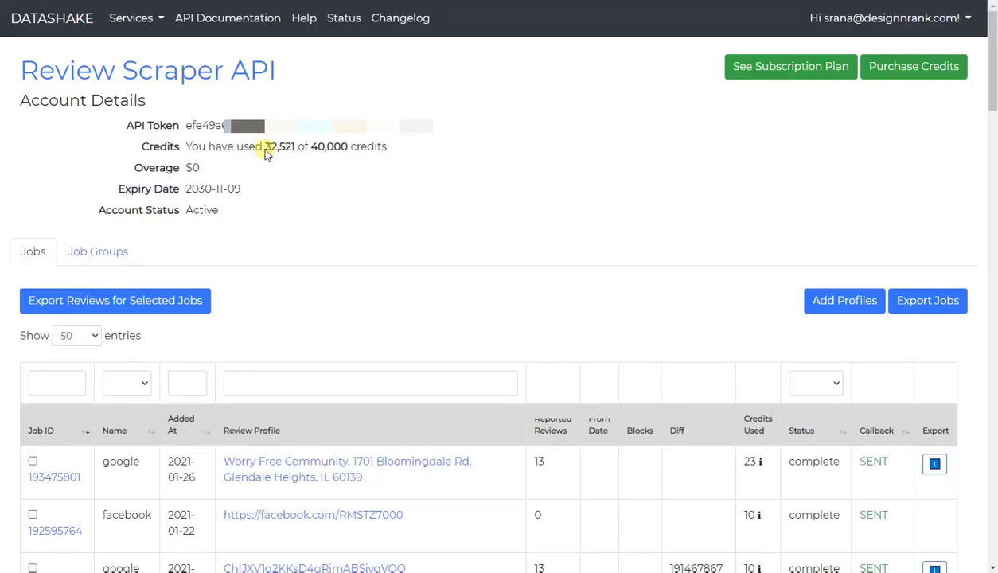
Step: Add 32521 credits to DataShake on the ORM page, matching Datashake's credits figure
{"action": "left_click_drag", "start_coordinate": [265, 146], "coordinate": [293, 147]}
{"action": "right_click", "coordinate": [284, 147]}
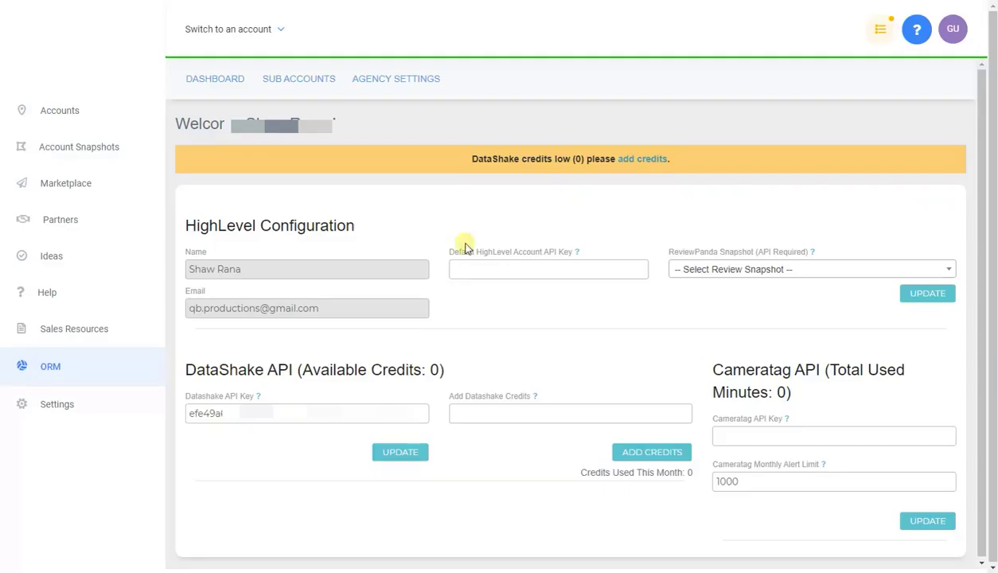
{"action": "left_click", "coordinate": [533, 408]}
{"action": "type", "text": "32521"}
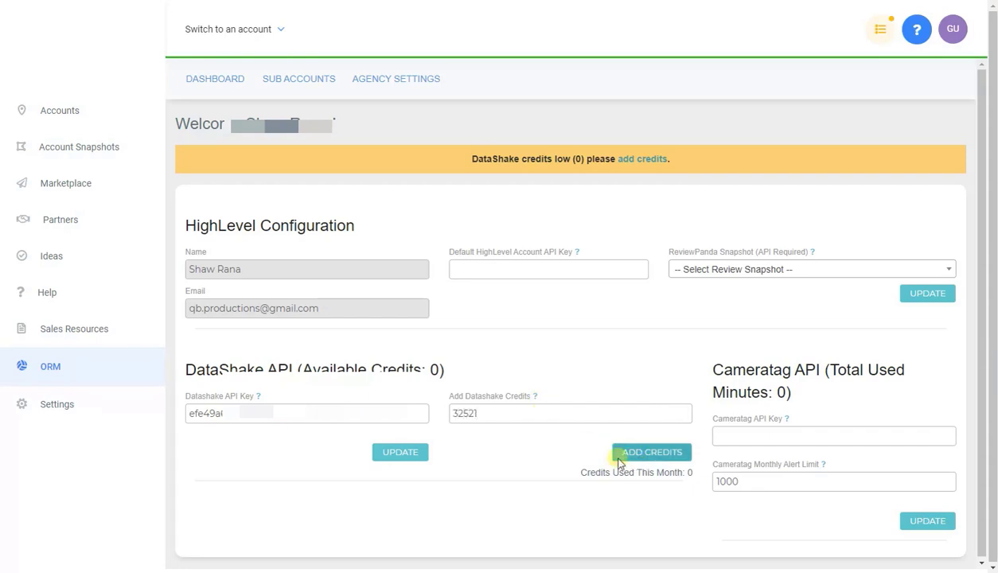
{"action": "left_click", "coordinate": [651, 452]}
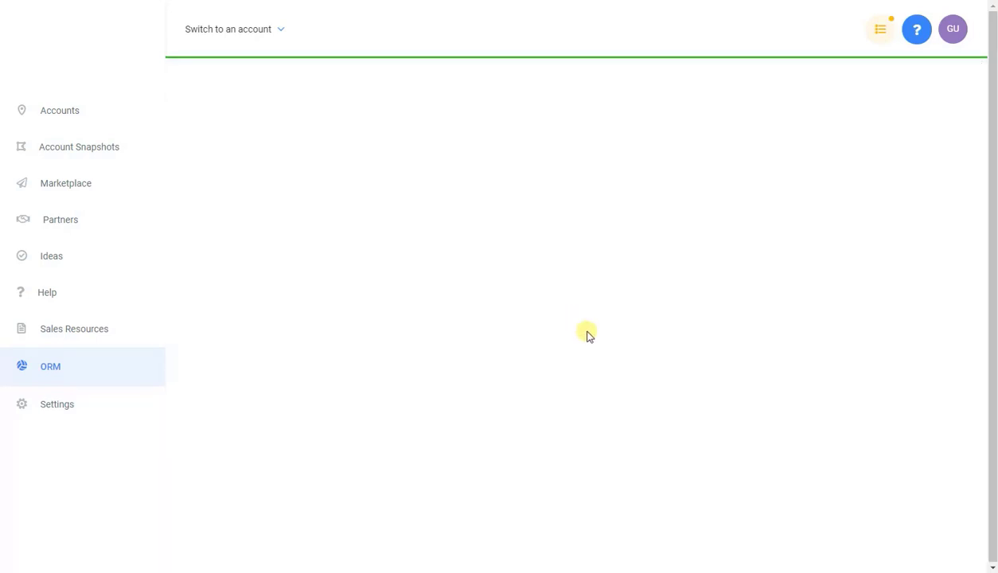
{"action": "left_click_drag", "start_coordinate": [432, 332], "coordinate": [474, 332]}
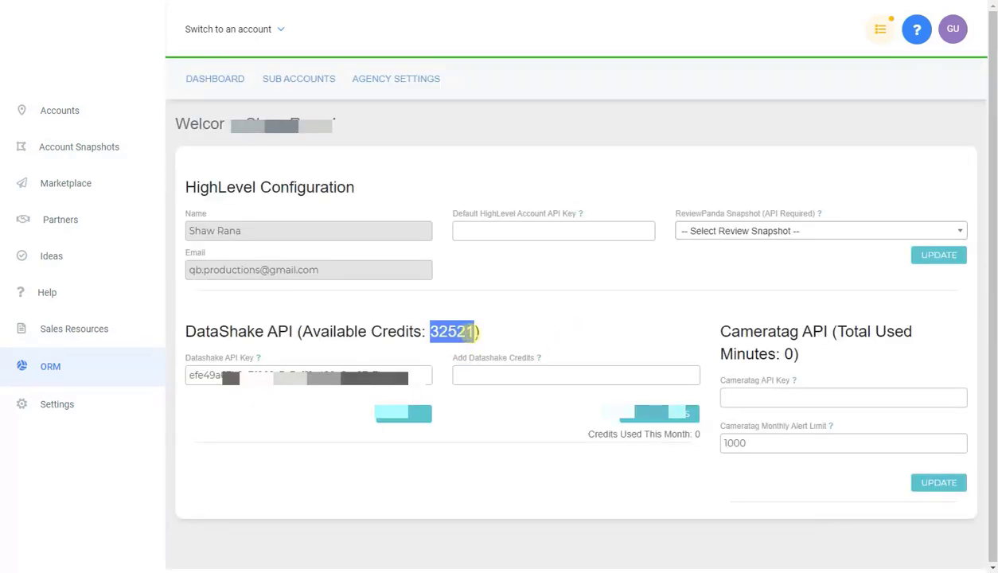
{"action": "left_click", "coordinate": [581, 319]}
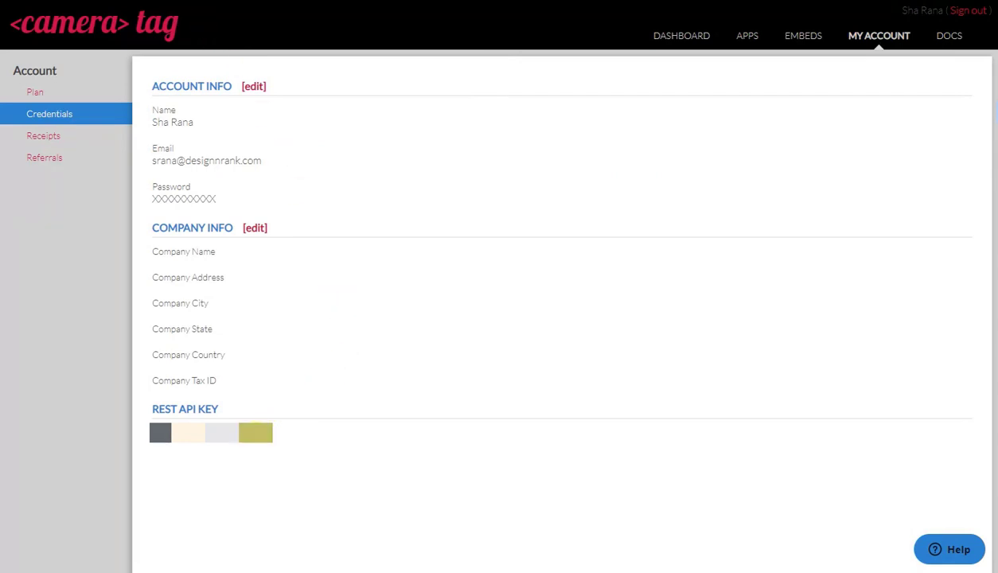
Step: Copy the REST API key from the CameraTag Credentials page
{"action": "double_click", "coordinate": [255, 432]}
{"action": "right_click", "coordinate": [255, 433]}
{"action": "left_click", "coordinate": [274, 441]}
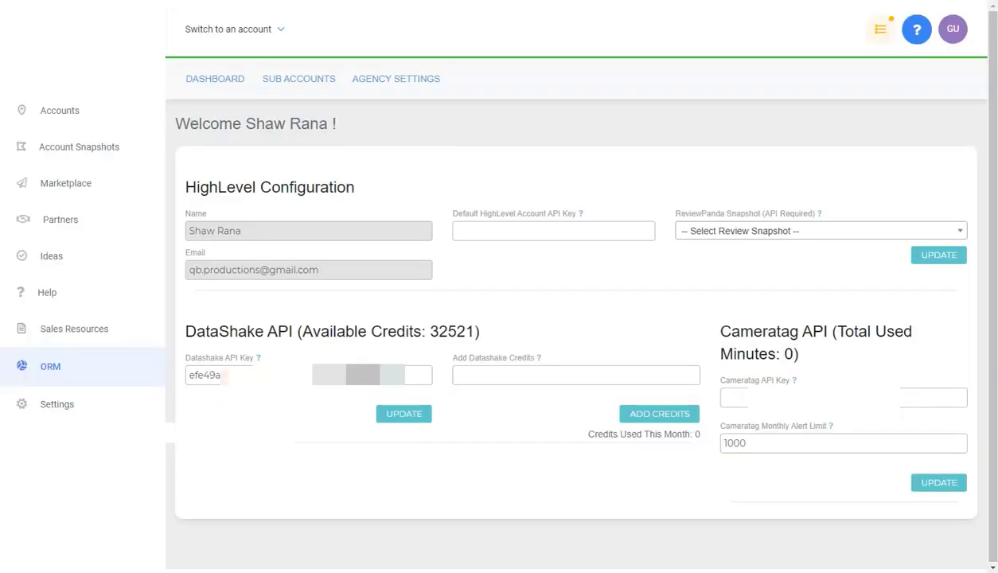
Step: Paste the CameraTag key into the Cameratag API Key field and update it, keeping the 1000 alert limit
{"action": "right_click", "coordinate": [730, 398]}
{"action": "left_click", "coordinate": [784, 278]}
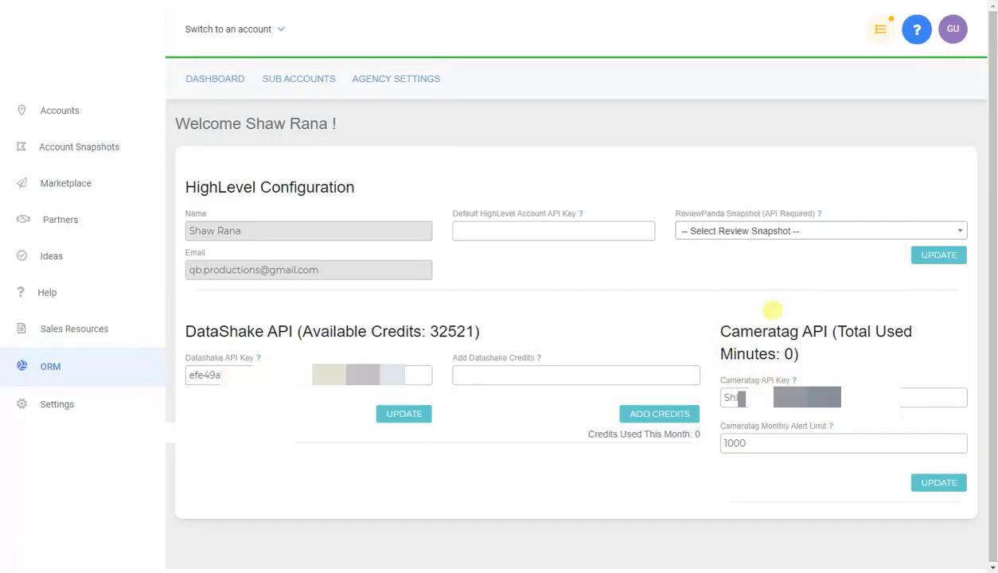
{"action": "left_click", "coordinate": [940, 483]}
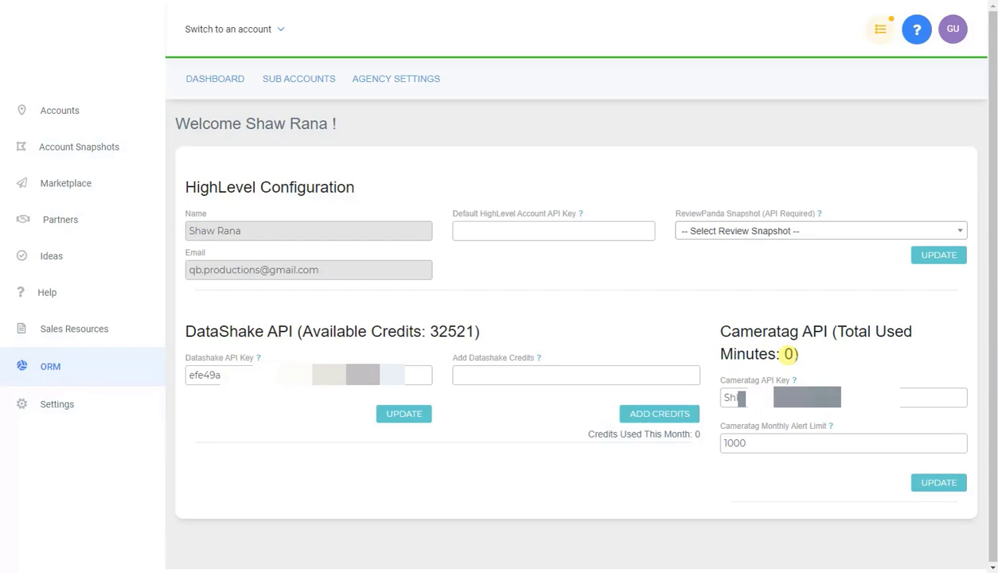
{"action": "double_click", "coordinate": [742, 443]}
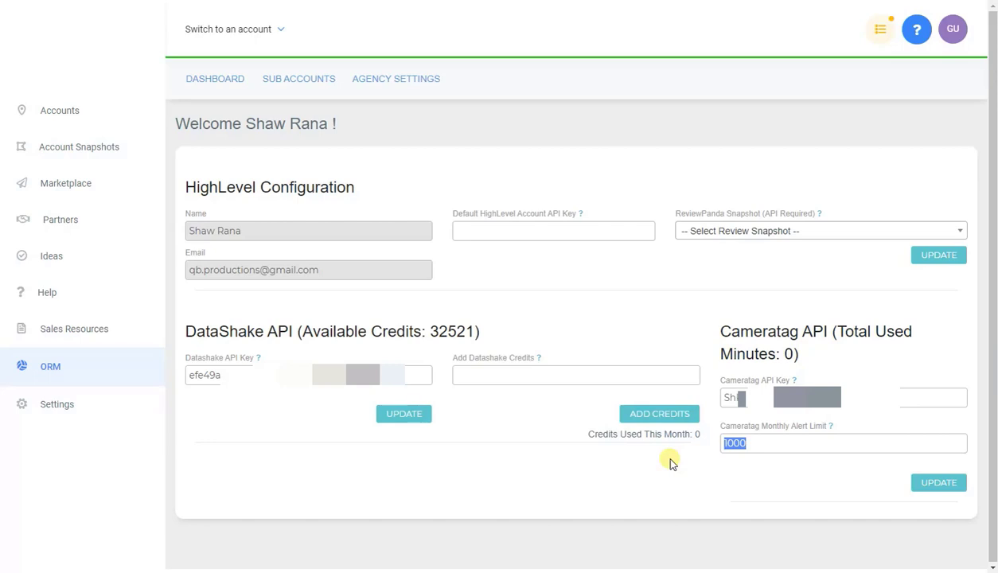
{"action": "left_click", "coordinate": [752, 444]}
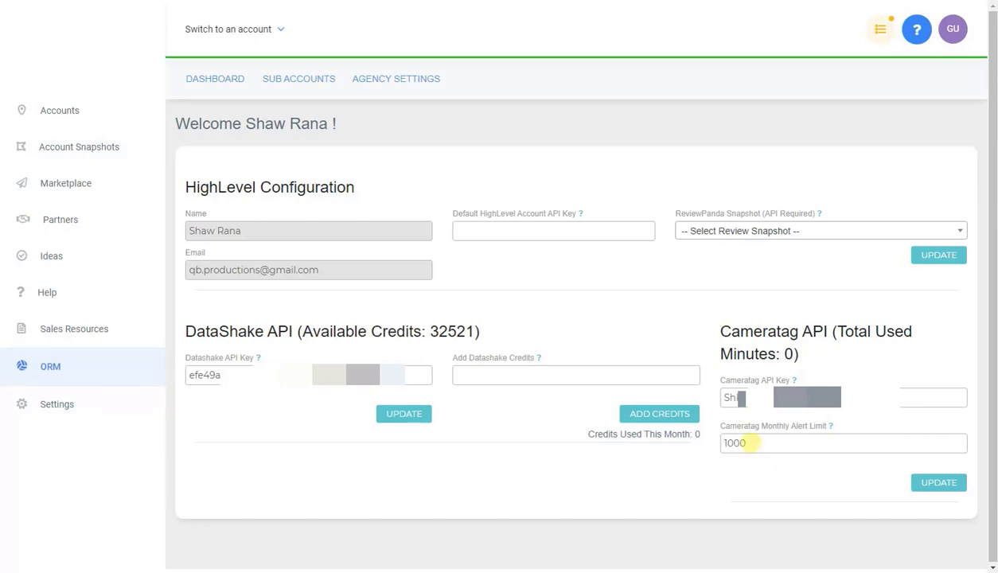
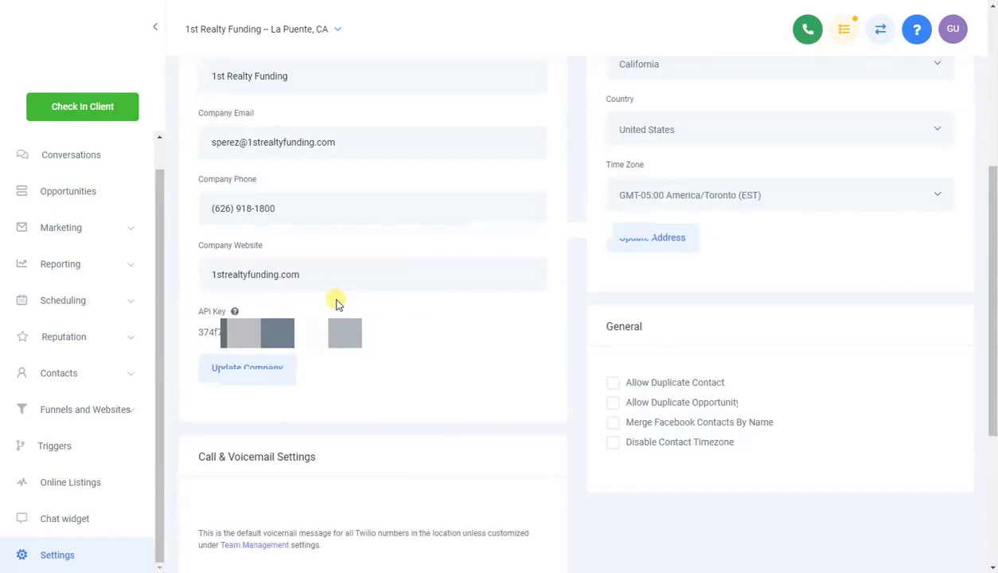
Step: Copy the sub-account API key into the Default HighLevel Account API Key field
{"action": "triple_click", "coordinate": [256, 331]}
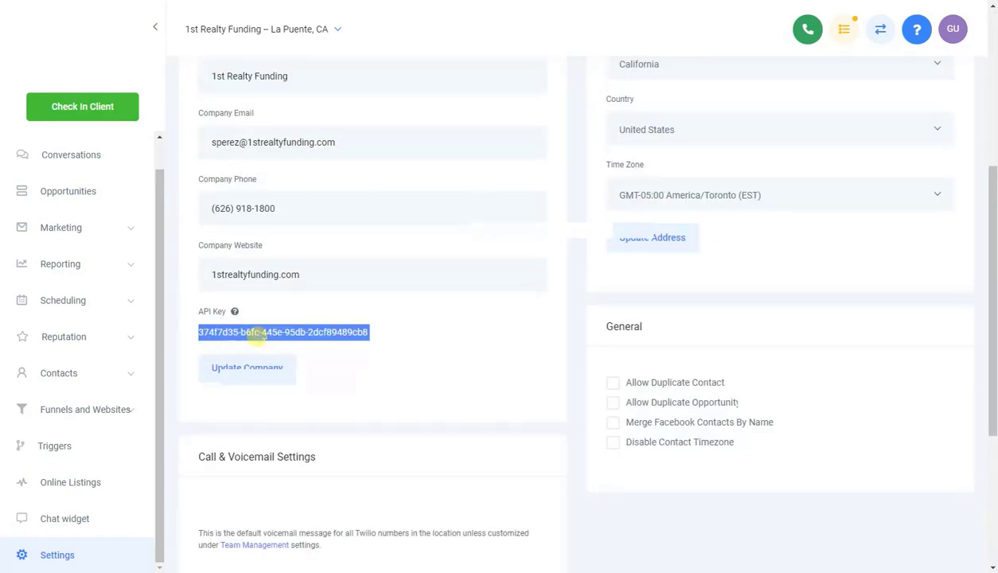
{"action": "right_click", "coordinate": [257, 335]}
{"action": "left_click", "coordinate": [274, 345]}
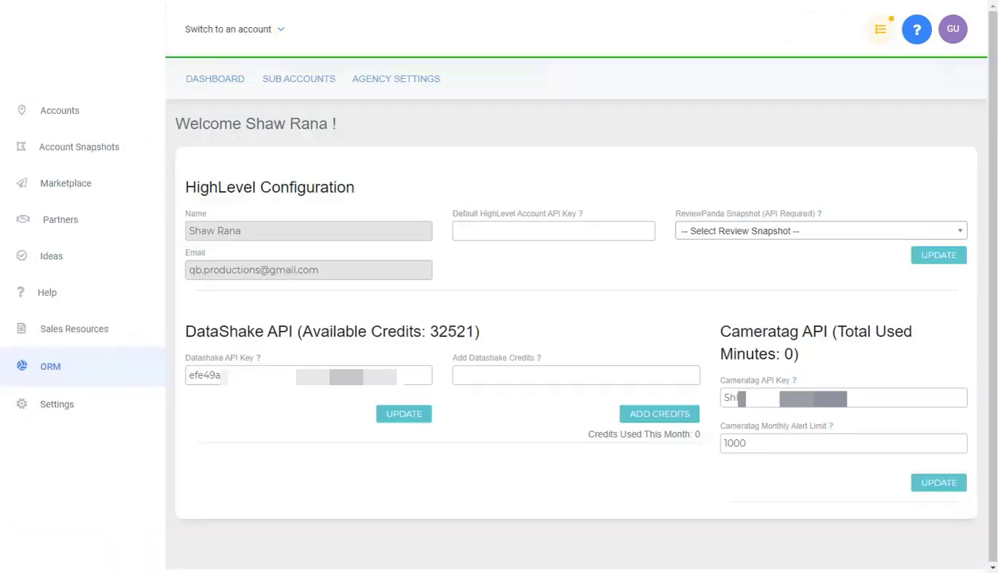
{"action": "right_click", "coordinate": [522, 230]}
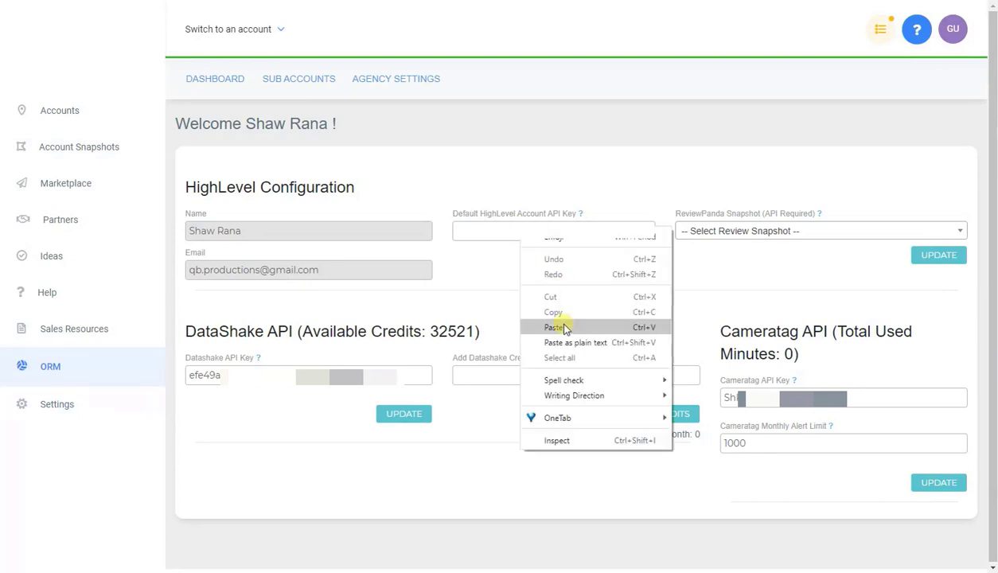
{"action": "left_click", "coordinate": [553, 327]}
Step: Choose [Snapshot] ReviewPanda v.30 as the review snapshot and update the configuration
{"action": "left_click", "coordinate": [915, 231]}
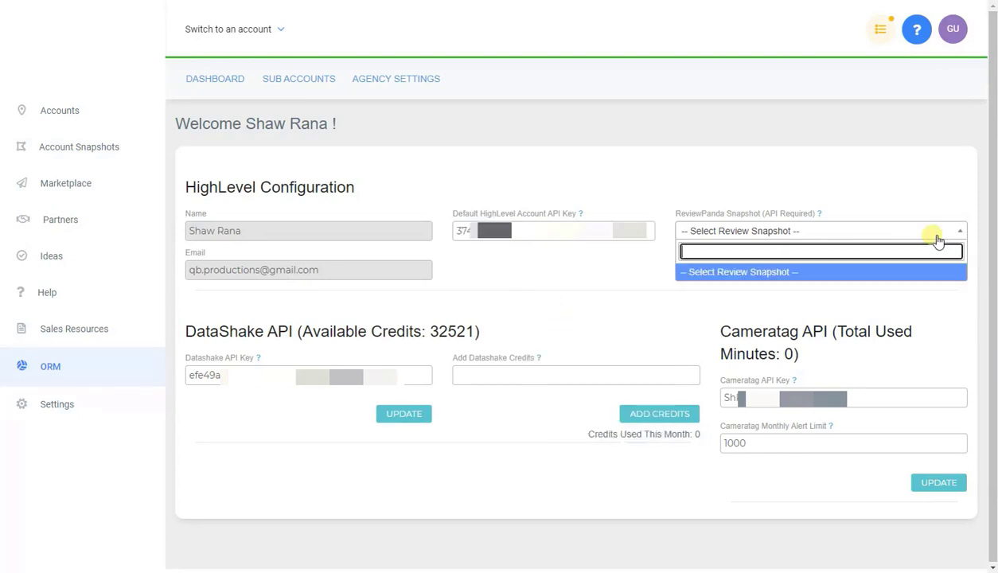
{"action": "left_click", "coordinate": [939, 228]}
{"action": "left_click", "coordinate": [915, 255]}
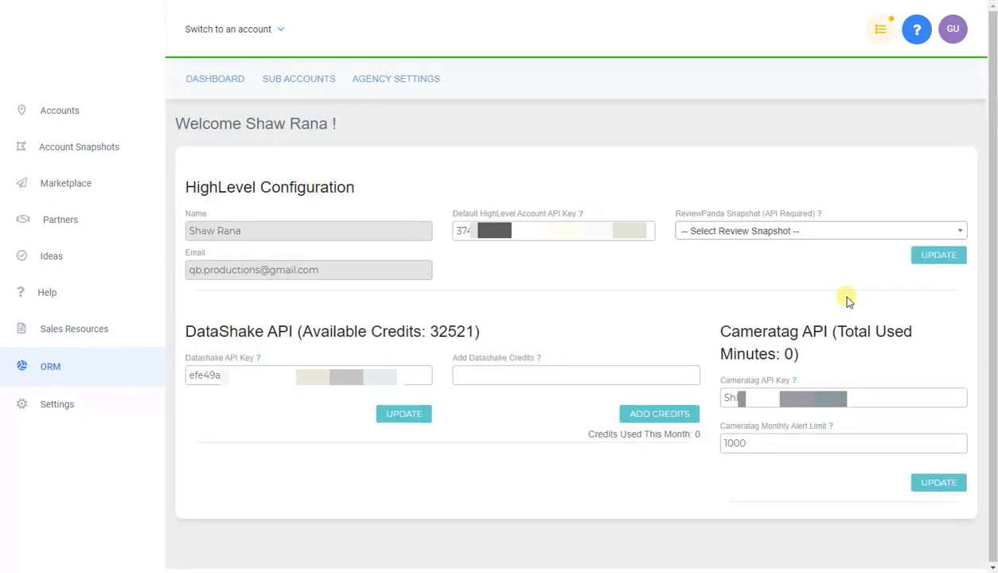
{"action": "left_click", "coordinate": [808, 232]}
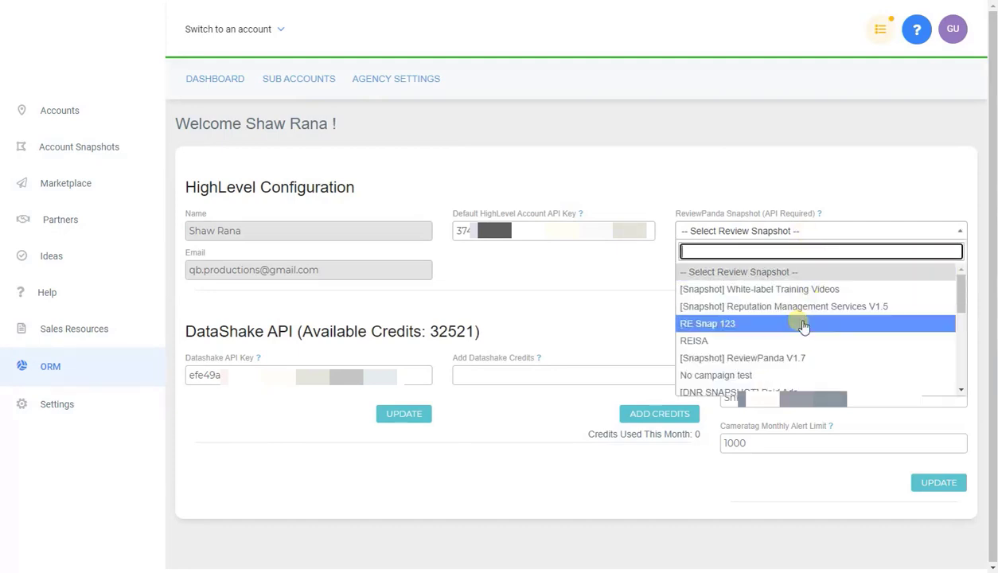
{"action": "scroll", "coordinate": [792, 358], "scroll_direction": "down", "scroll_amount": 3}
{"action": "scroll", "coordinate": [794, 358], "scroll_direction": "down", "scroll_amount": 3}
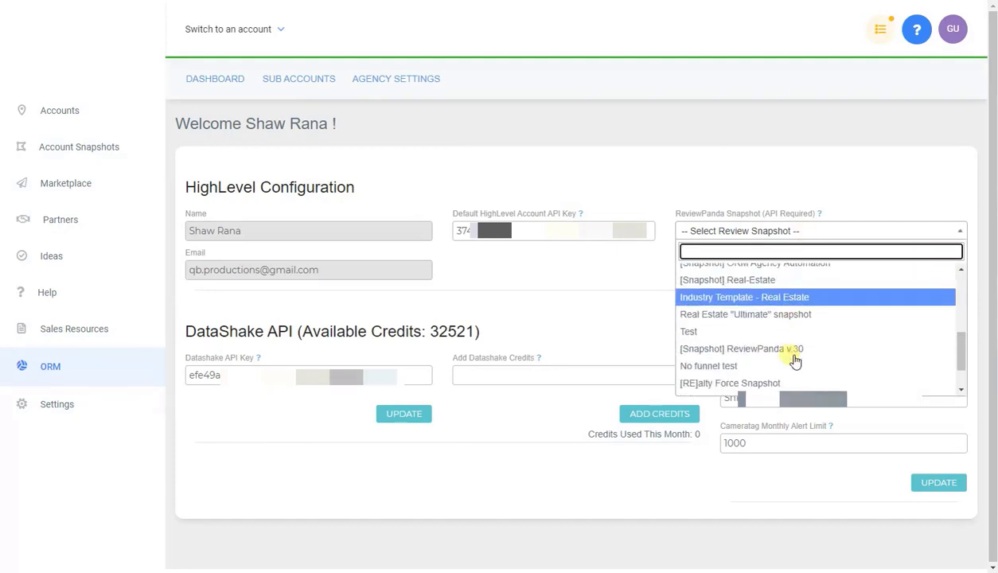
{"action": "left_click", "coordinate": [807, 302]}
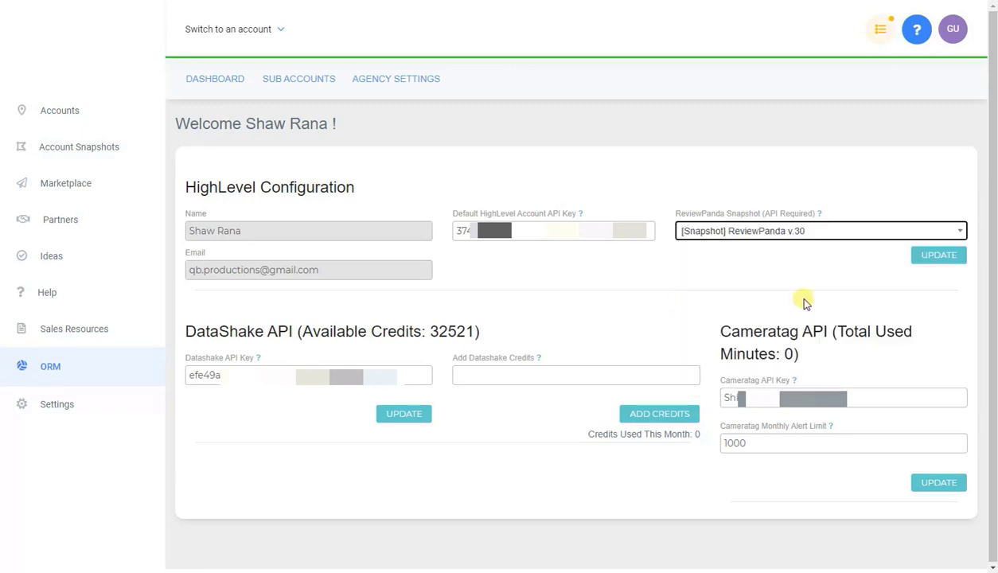
{"action": "left_click", "coordinate": [923, 261]}
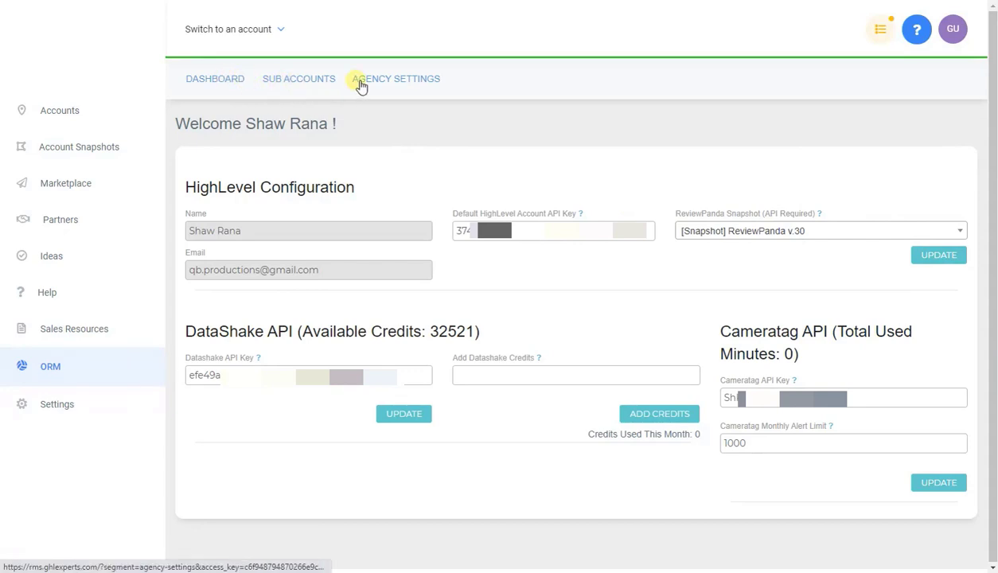
Step: Go from the ORM dashboard to the empty Agency Sub Accounts list
{"action": "left_click", "coordinate": [216, 83]}
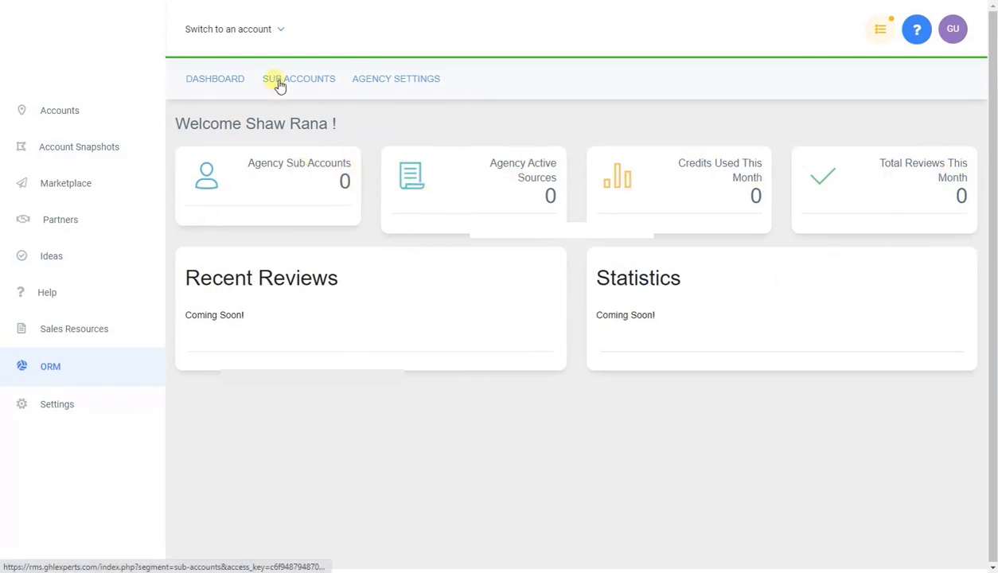
{"action": "left_click", "coordinate": [334, 161]}
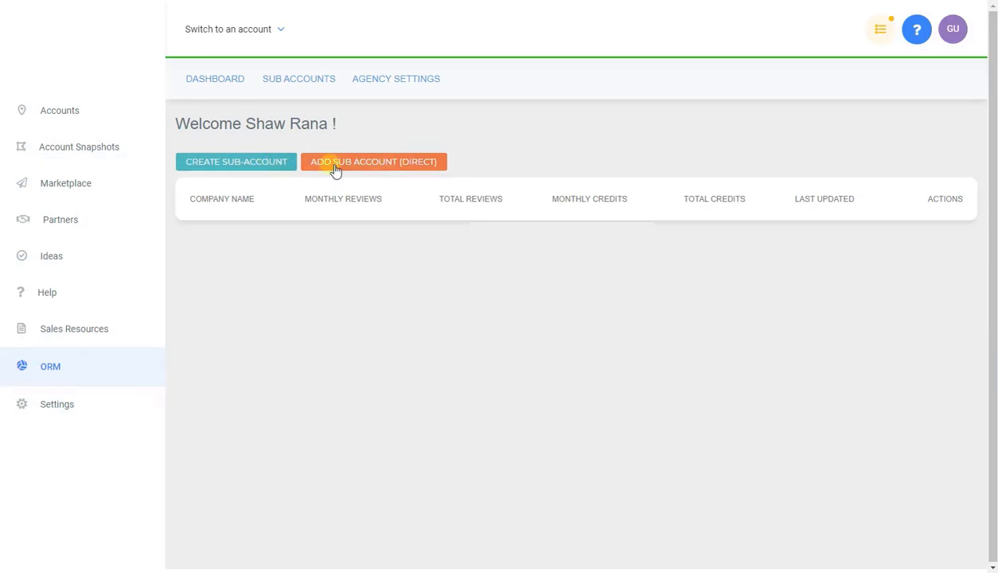
{"action": "left_click", "coordinate": [271, 167]}
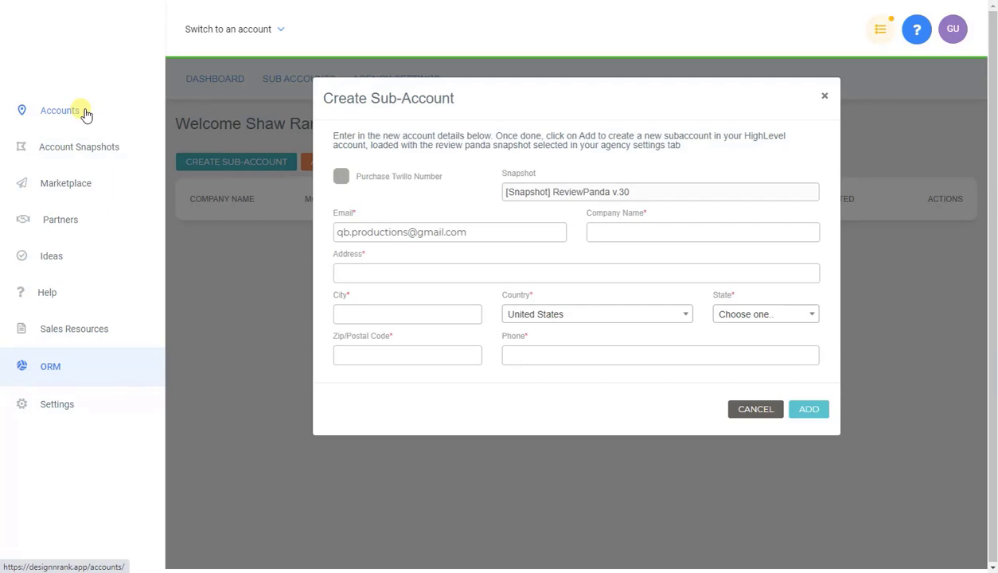
{"action": "left_click", "coordinate": [825, 96]}
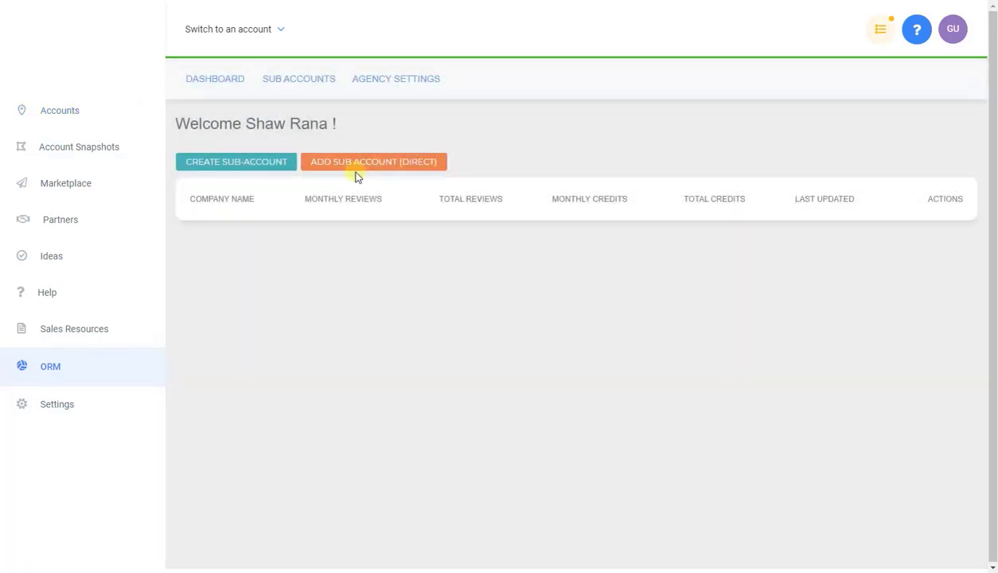
{"action": "left_click", "coordinate": [355, 170]}
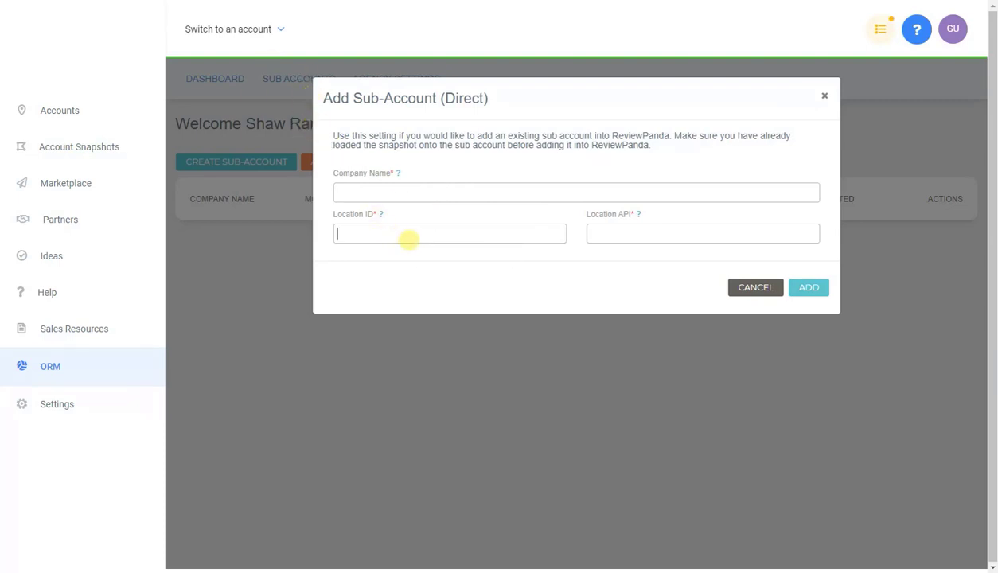
{"action": "left_click", "coordinate": [408, 235]}
{"action": "mouse_move", "coordinate": [380, 215]}
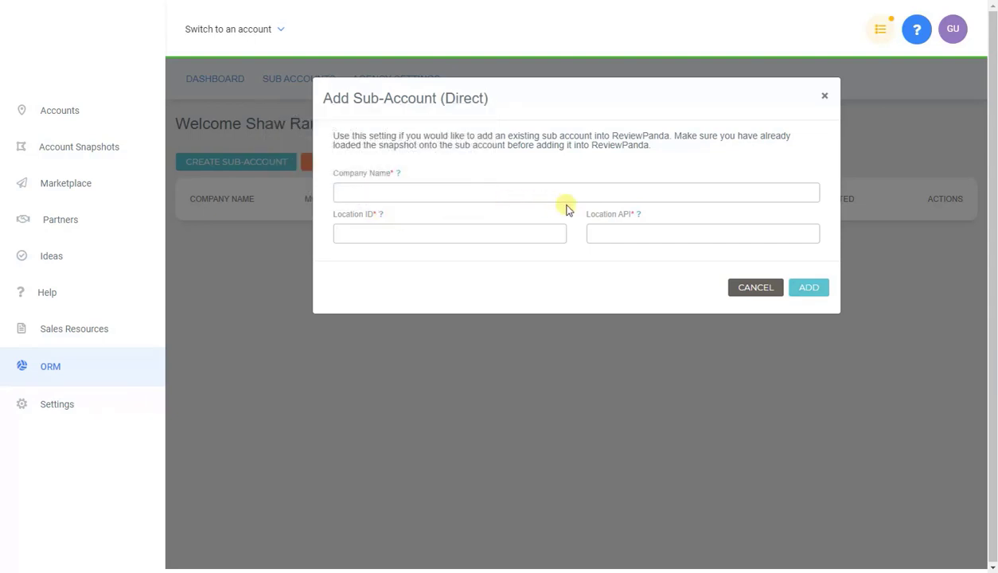
{"action": "mouse_move", "coordinate": [640, 217]}
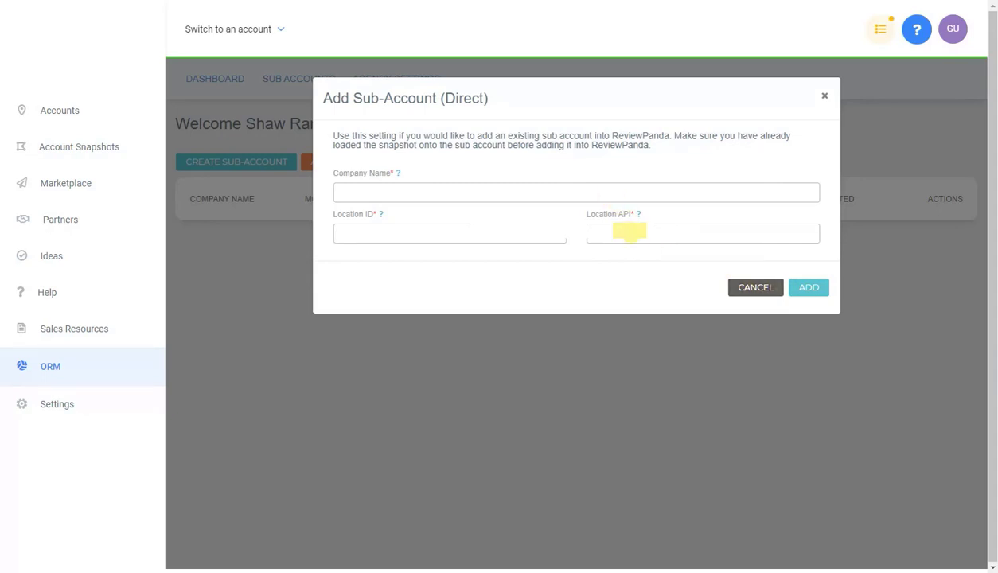
{"action": "left_click", "coordinate": [753, 288]}
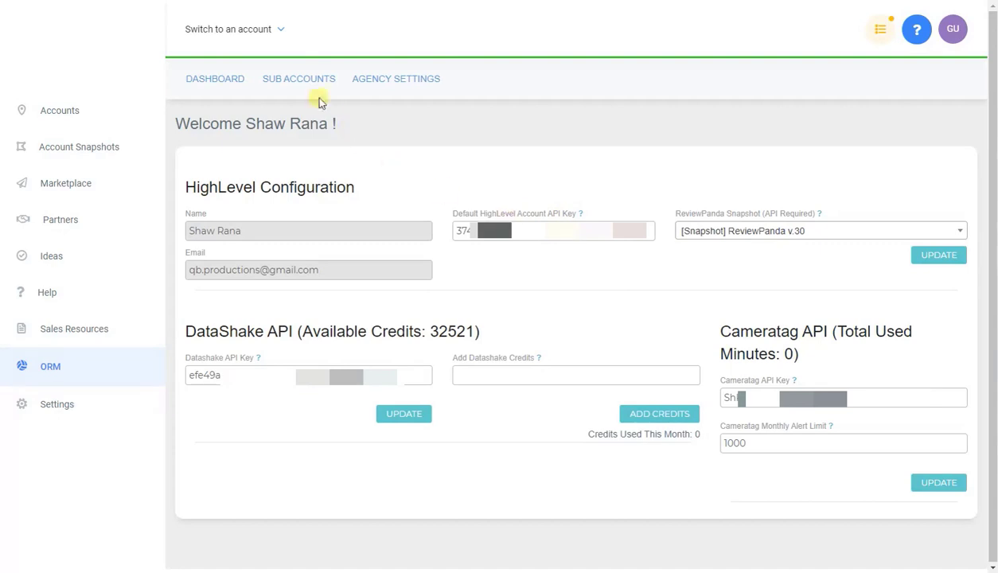
{"action": "left_click", "coordinate": [284, 83]}
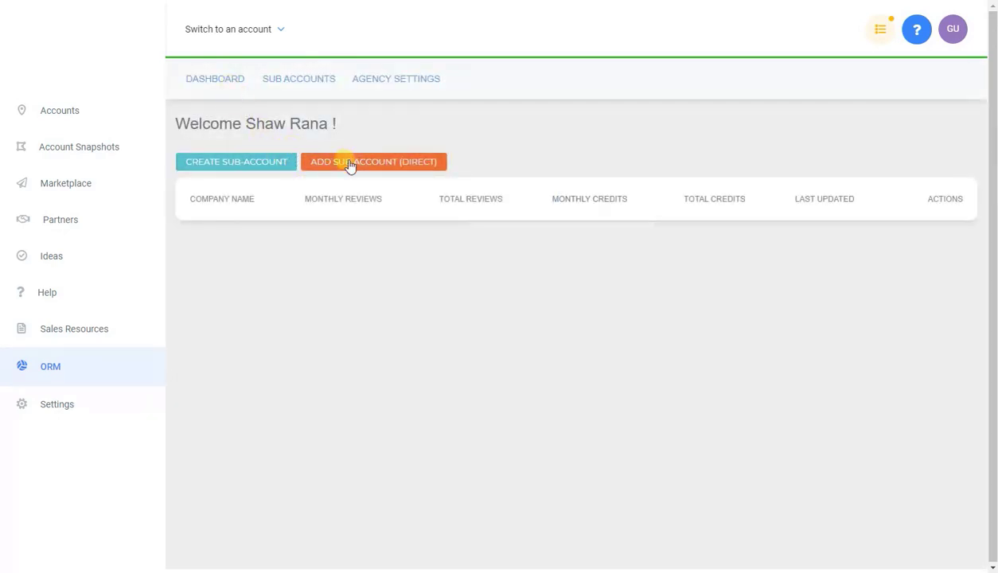
Step: Start a new sub-account named Test123 with address 'Test' and city 'test'
{"action": "left_click", "coordinate": [260, 163]}
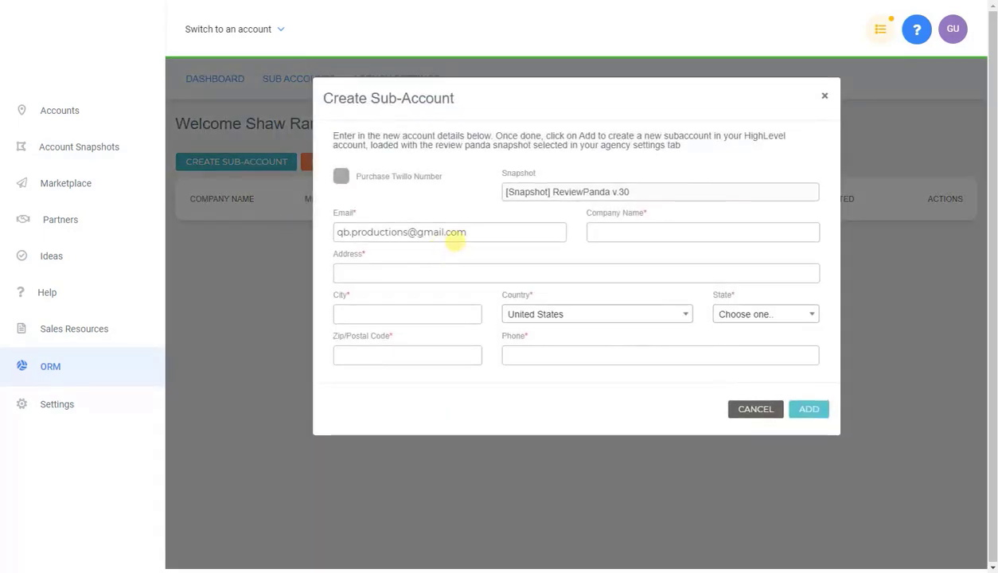
{"action": "left_click", "coordinate": [678, 231]}
{"action": "type", "text": "Te"}
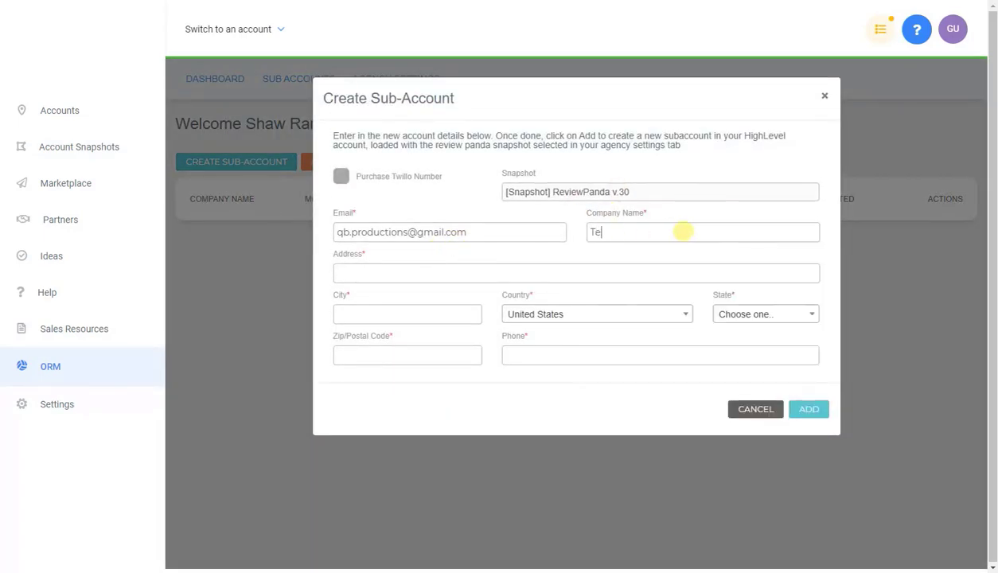
{"action": "type", "text": "st123"}
{"action": "left_click", "coordinate": [516, 272]}
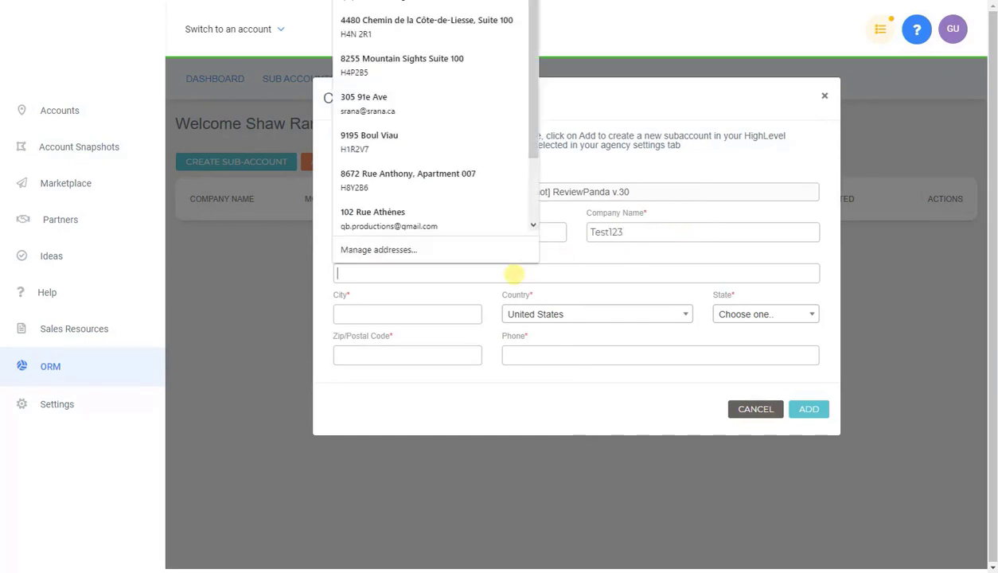
{"action": "type", "text": "Test"}
{"action": "left_click", "coordinate": [437, 310]}
{"action": "type", "text": "test"}
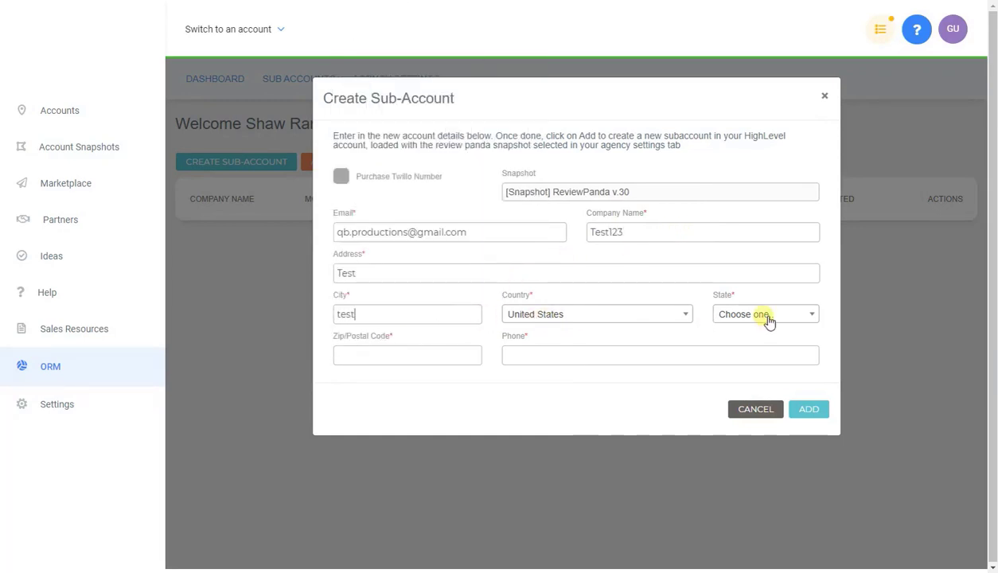
Step: Set state Alabama, zip 11111 and the phone number, leave Twilio purchase off, and add it
{"action": "left_click", "coordinate": [756, 313]}
{"action": "left_click", "coordinate": [748, 373]}
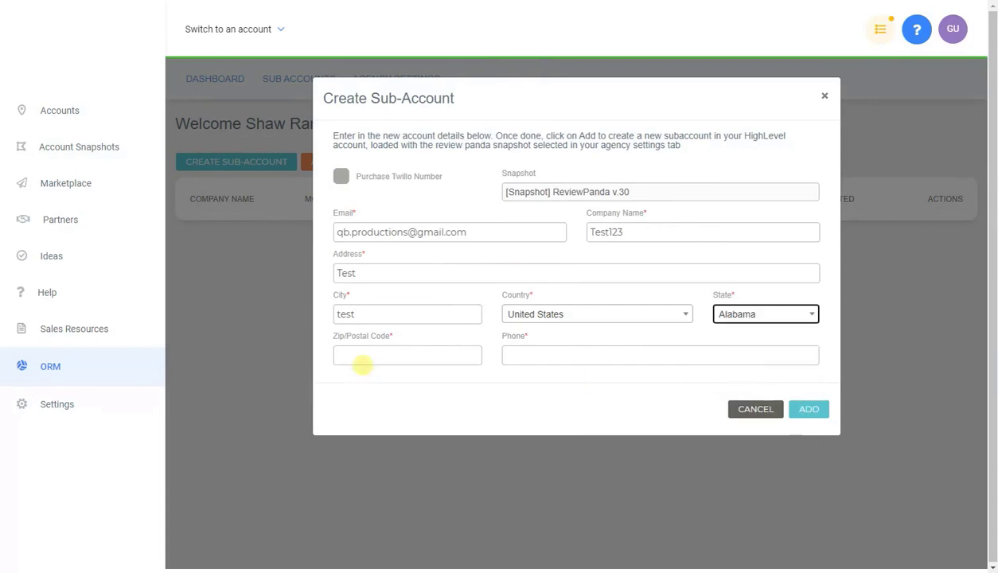
{"action": "left_click", "coordinate": [364, 354]}
{"action": "type", "text": "11111"}
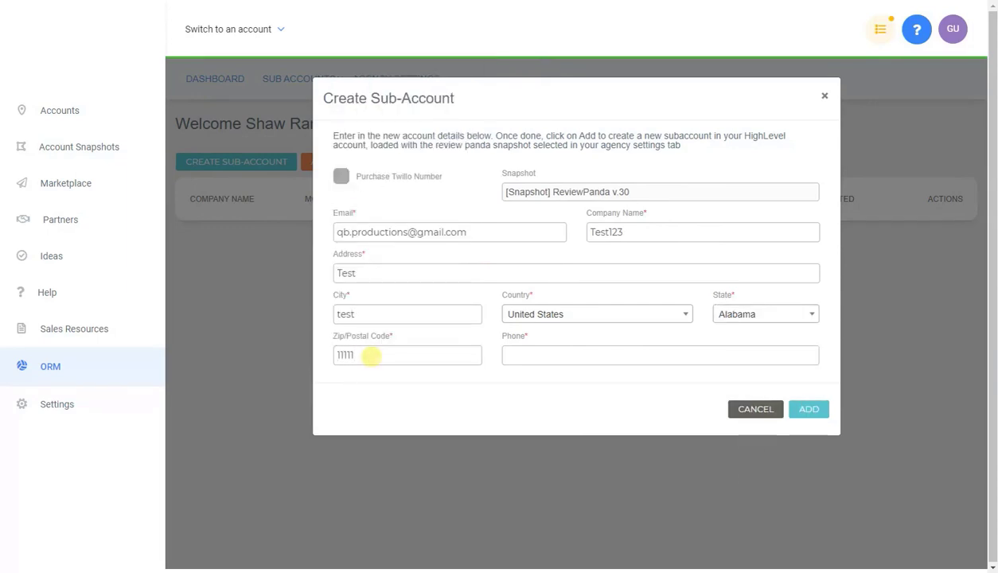
{"action": "left_click", "coordinate": [512, 354]}
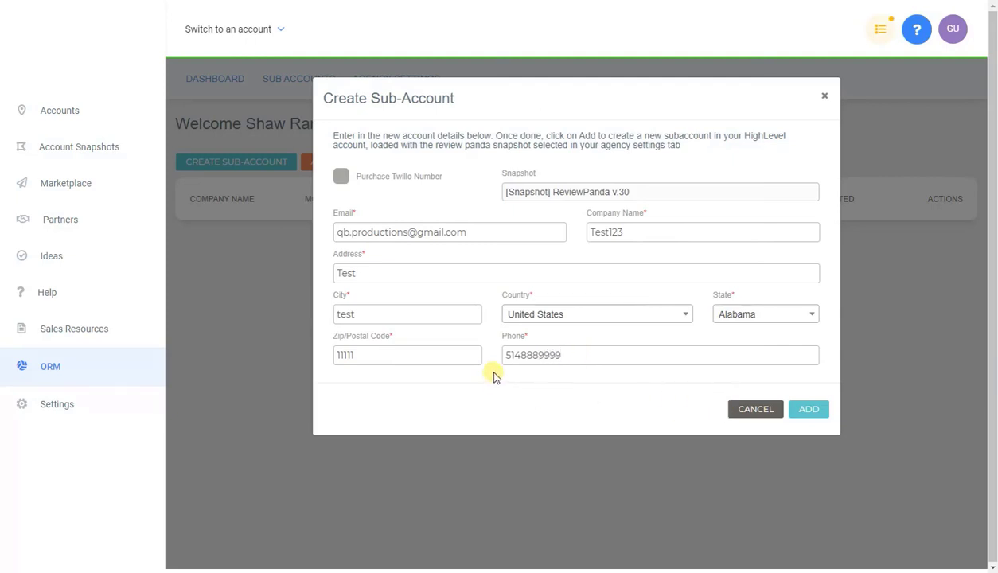
{"action": "left_click", "coordinate": [809, 412]}
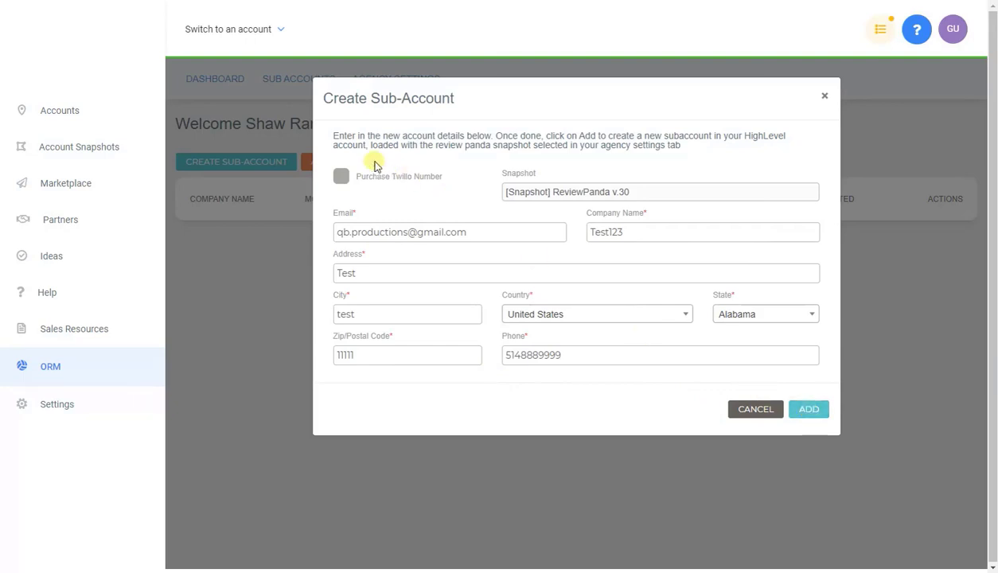
{"action": "left_click", "coordinate": [343, 177]}
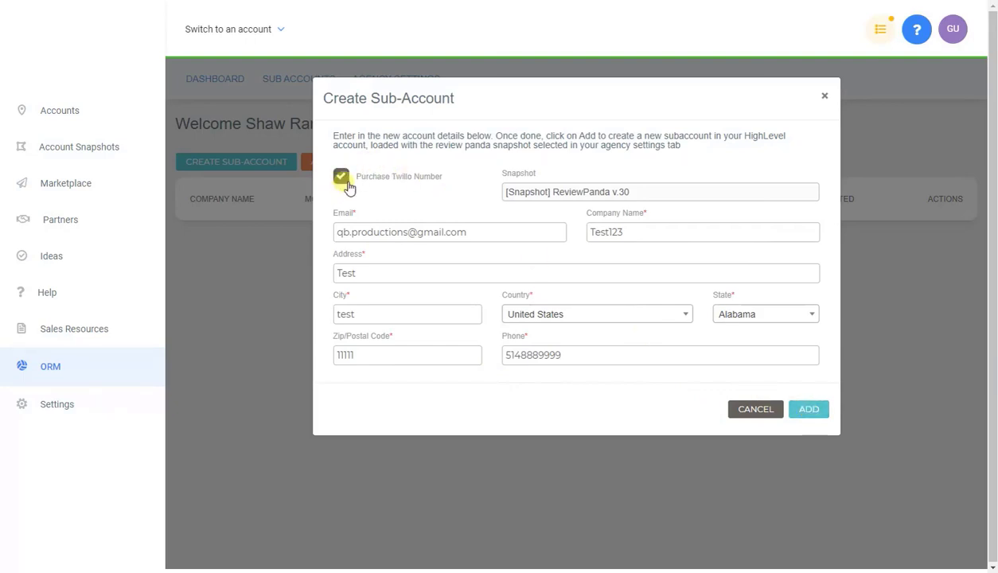
{"action": "left_click", "coordinate": [343, 180]}
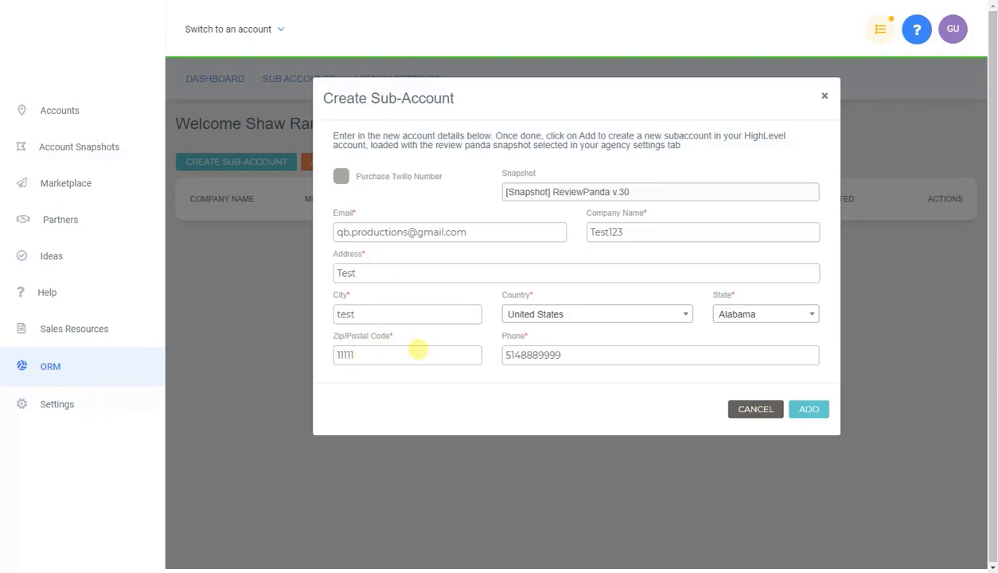
{"action": "left_click", "coordinate": [808, 410]}
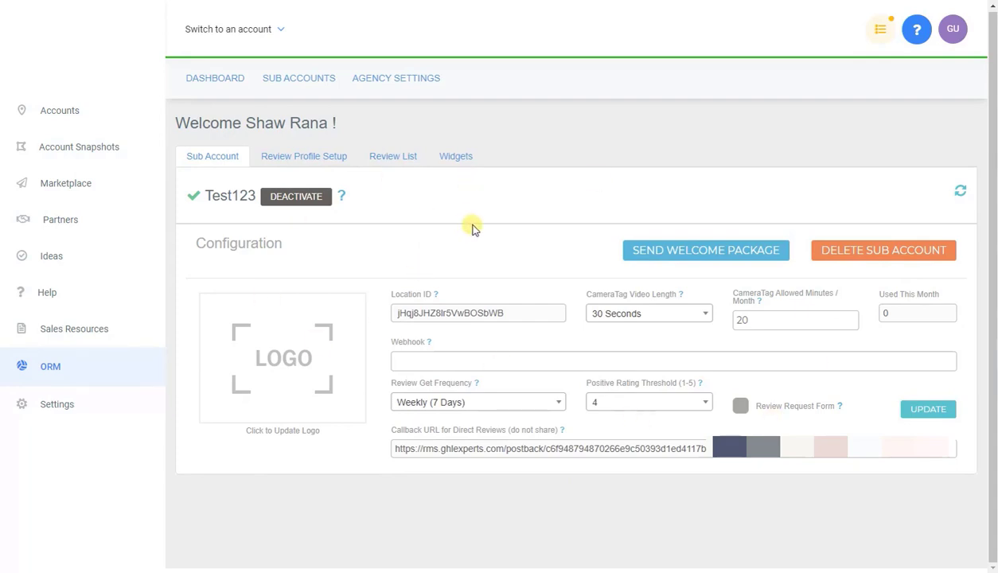
{"action": "left_click", "coordinate": [289, 371]}
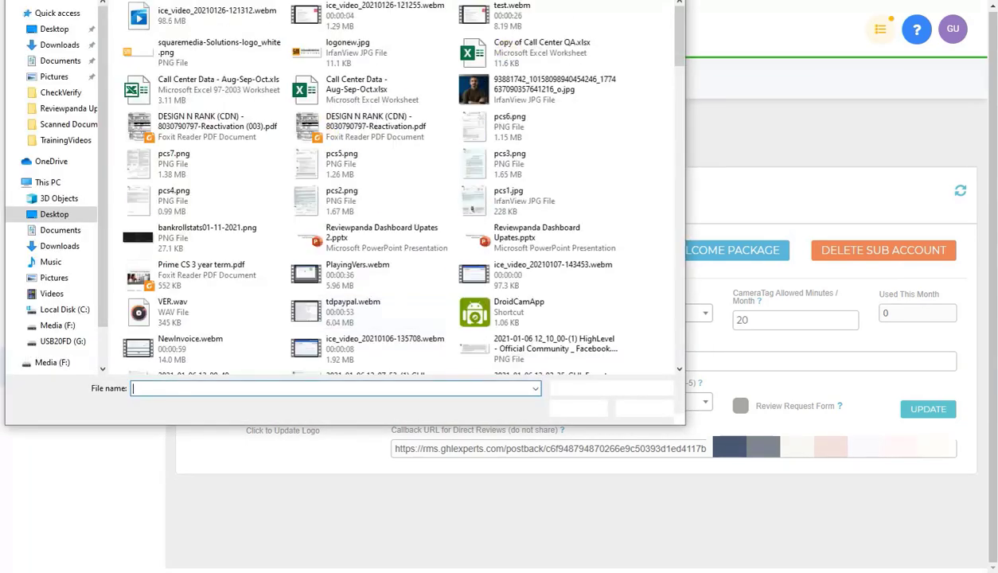
{"action": "key", "text": "Escape"}
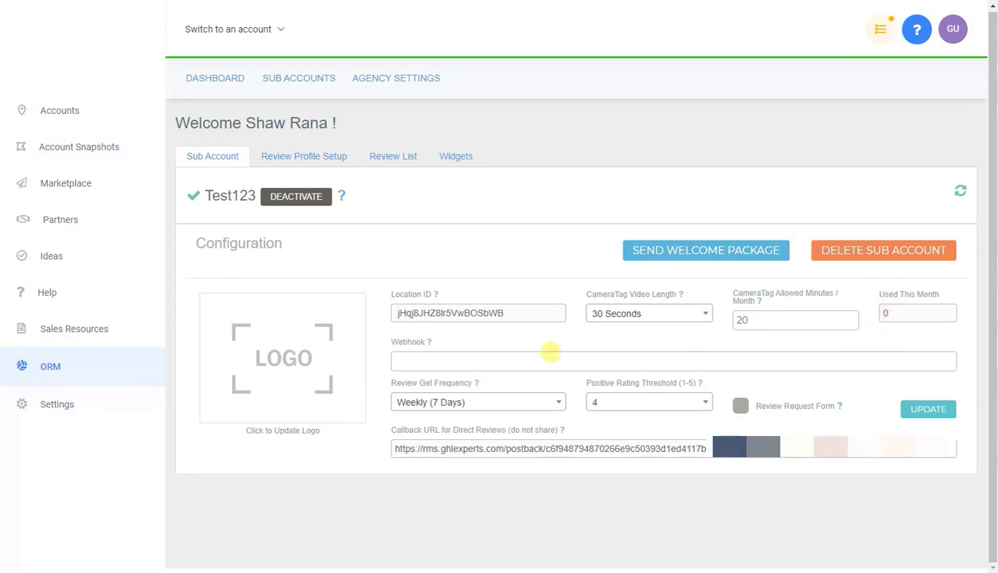
{"action": "mouse_move", "coordinate": [430, 343]}
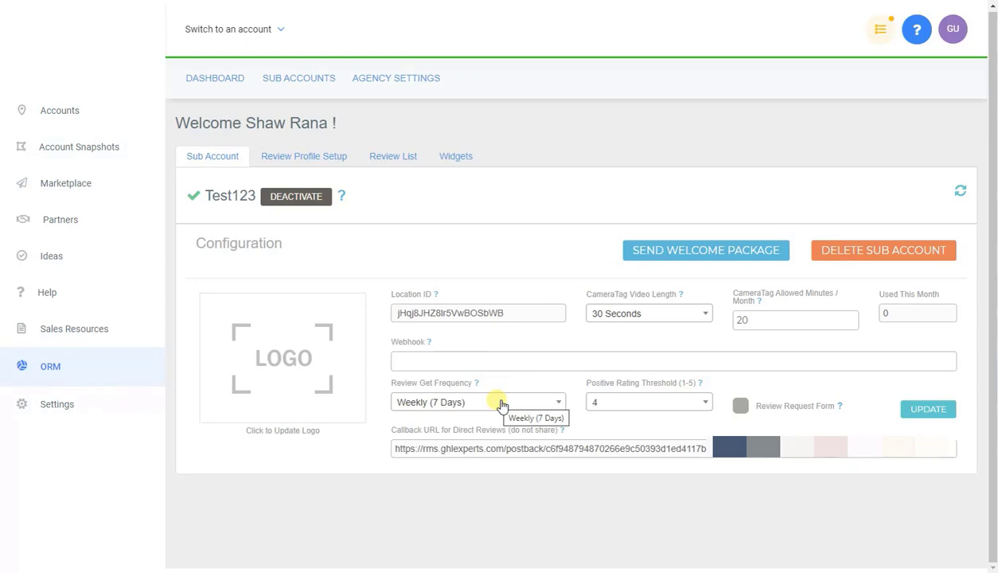
{"action": "left_click", "coordinate": [502, 402]}
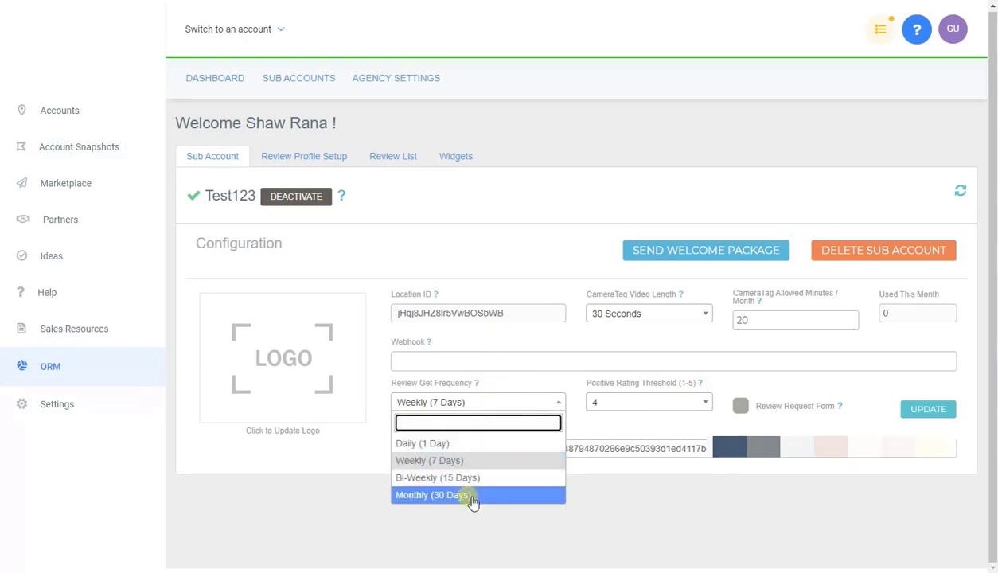
{"action": "left_click", "coordinate": [498, 403]}
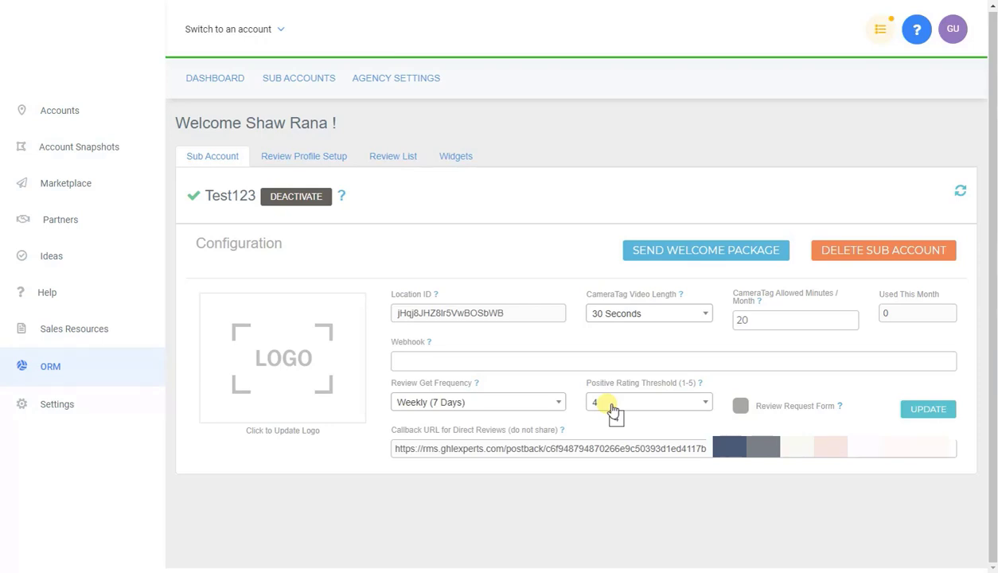
{"action": "mouse_move", "coordinate": [839, 406]}
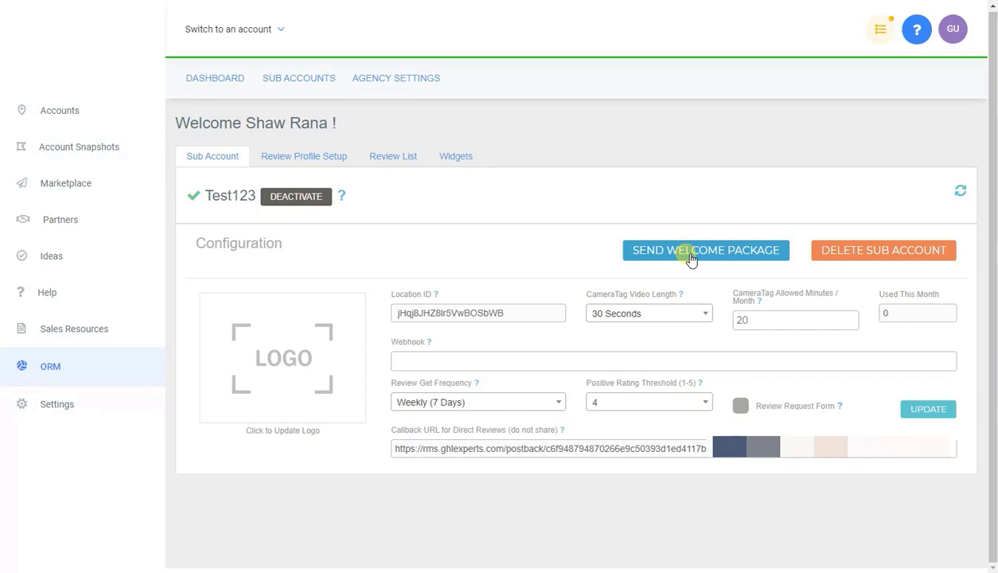
{"action": "left_click", "coordinate": [306, 158]}
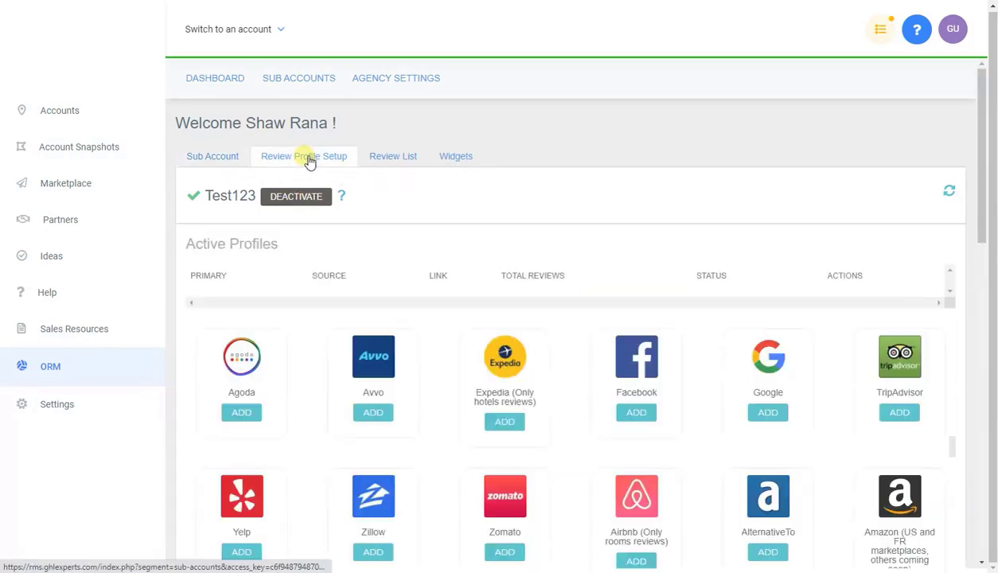
{"action": "scroll", "coordinate": [414, 203], "scroll_direction": "down", "scroll_amount": 1}
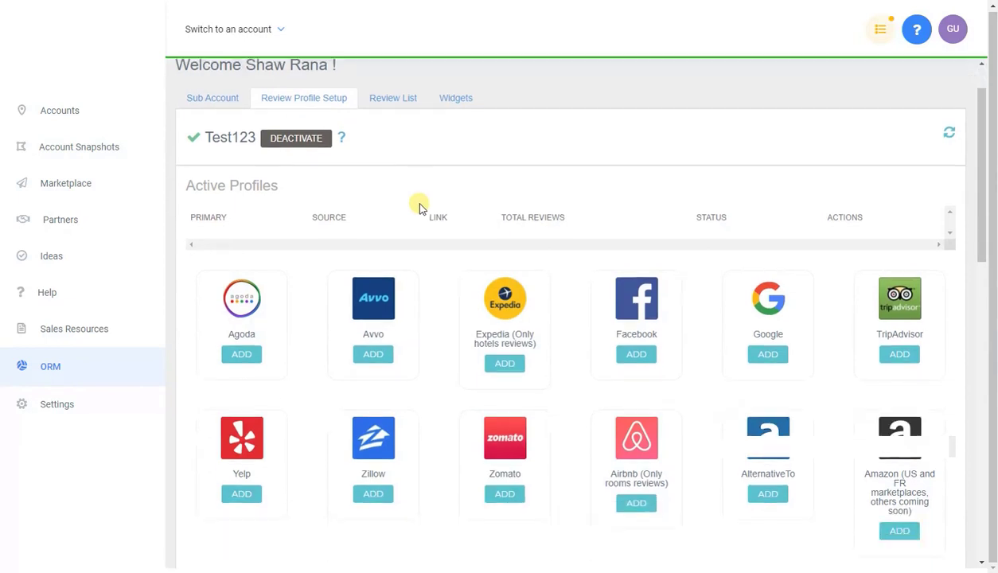
{"action": "scroll", "coordinate": [420, 205], "scroll_direction": "down", "scroll_amount": 1}
{"action": "scroll", "coordinate": [419, 207], "scroll_direction": "up", "scroll_amount": 1}
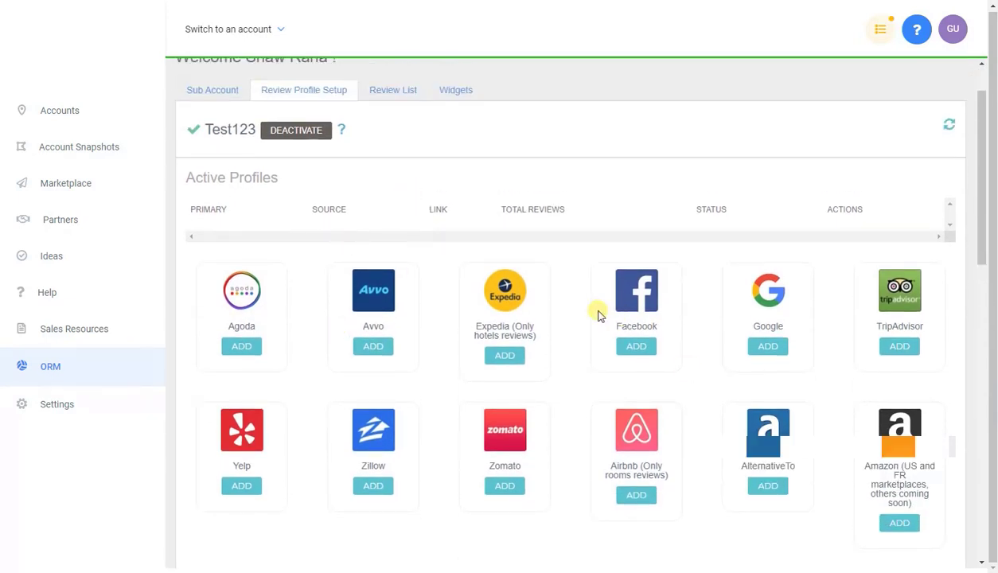
{"action": "scroll", "coordinate": [598, 313], "scroll_direction": "down", "scroll_amount": 2}
{"action": "scroll", "coordinate": [597, 313], "scroll_direction": "down", "scroll_amount": 3}
{"action": "scroll", "coordinate": [596, 312], "scroll_direction": "up", "scroll_amount": 5}
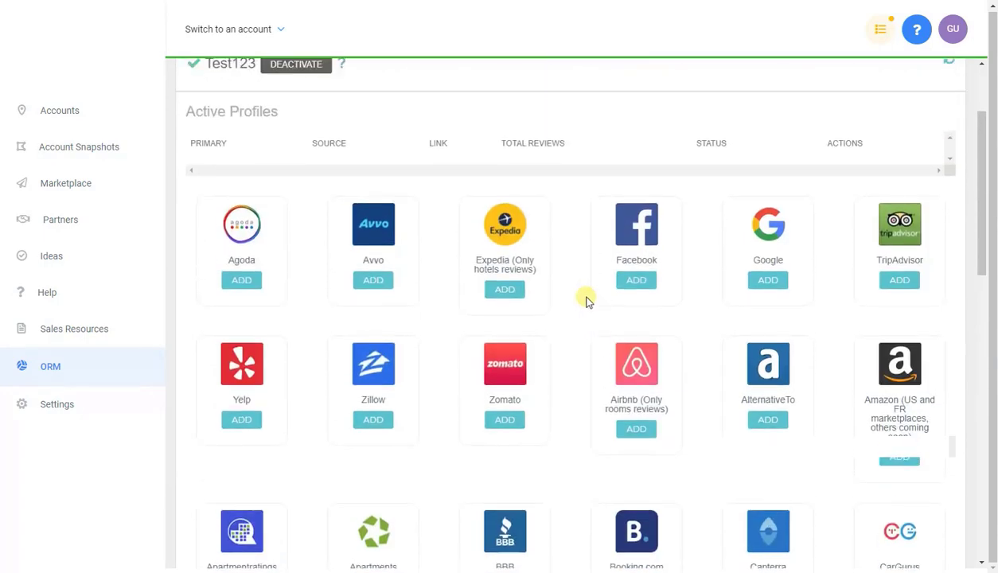
{"action": "scroll", "coordinate": [786, 275], "scroll_direction": "up", "scroll_amount": 1}
{"action": "left_click", "coordinate": [767, 412]}
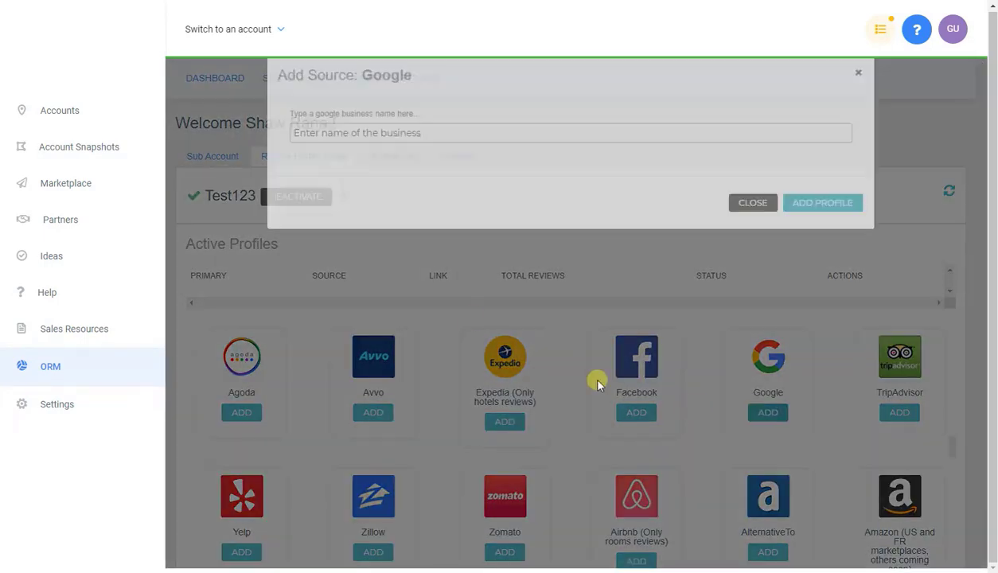
{"action": "left_click", "coordinate": [427, 158]}
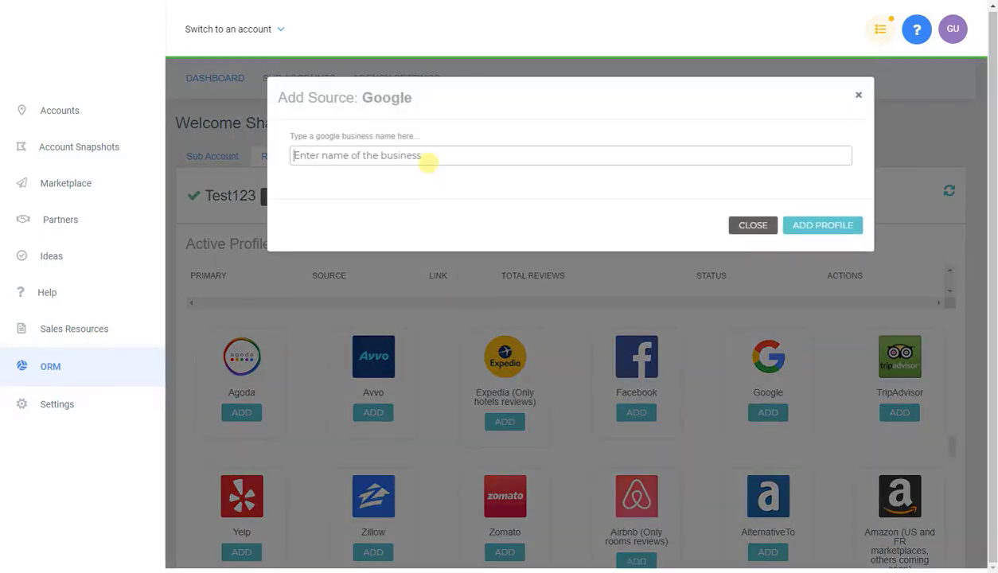
{"action": "type", "text": "reviewpanda"}
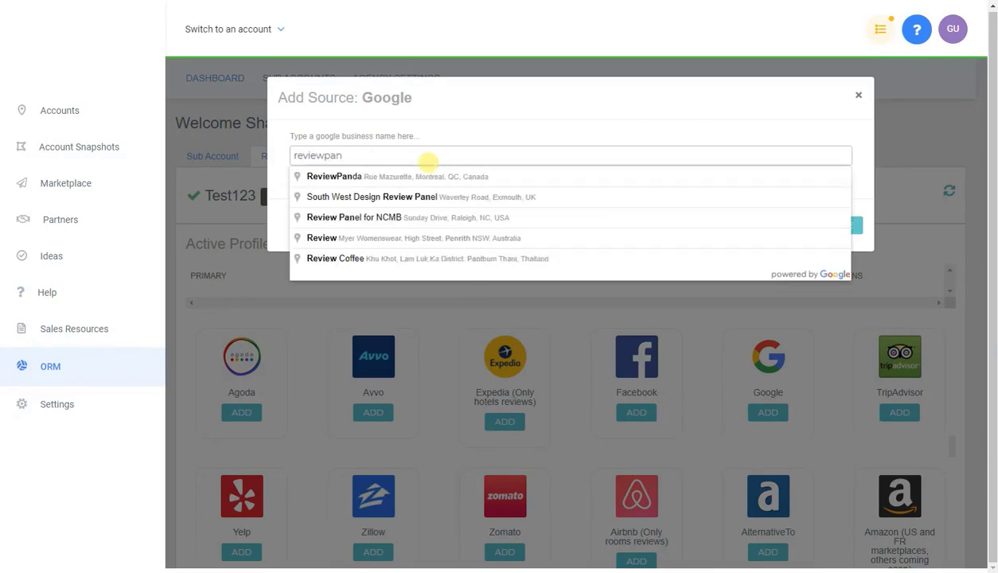
{"action": "left_click", "coordinate": [417, 176]}
{"action": "left_click", "coordinate": [753, 226]}
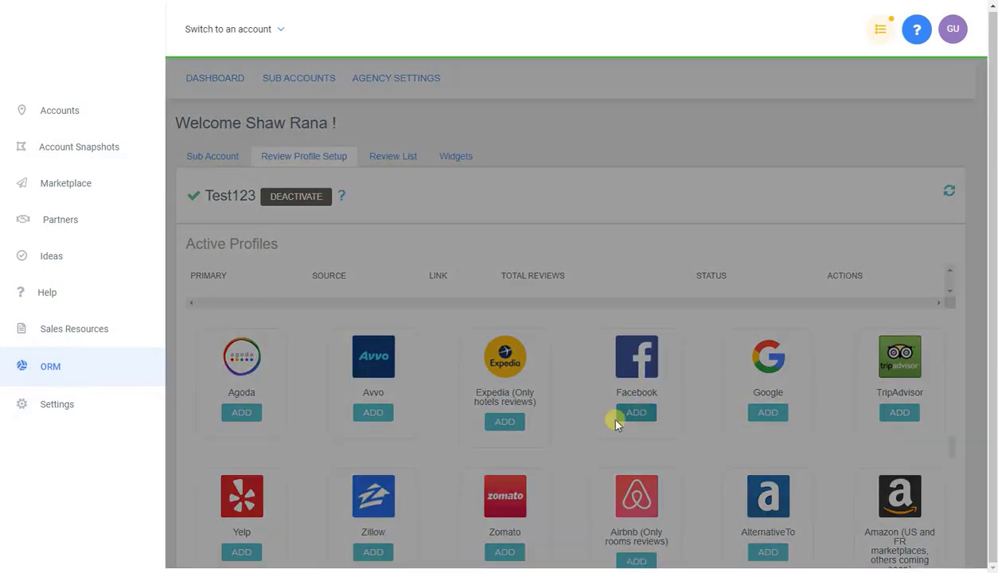
{"action": "left_click", "coordinate": [619, 414]}
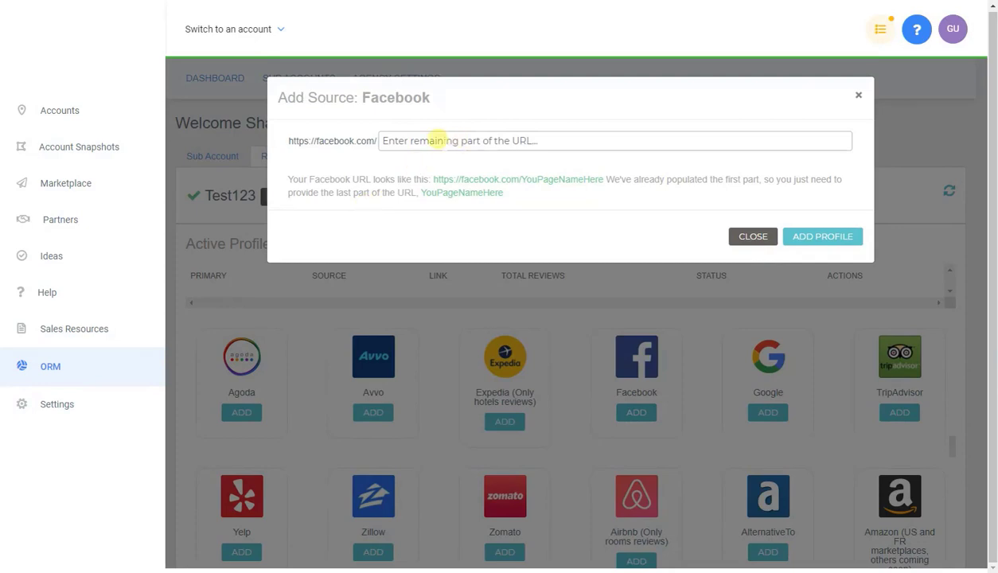
{"action": "left_click", "coordinate": [440, 140]}
{"action": "left_click", "coordinate": [740, 236]}
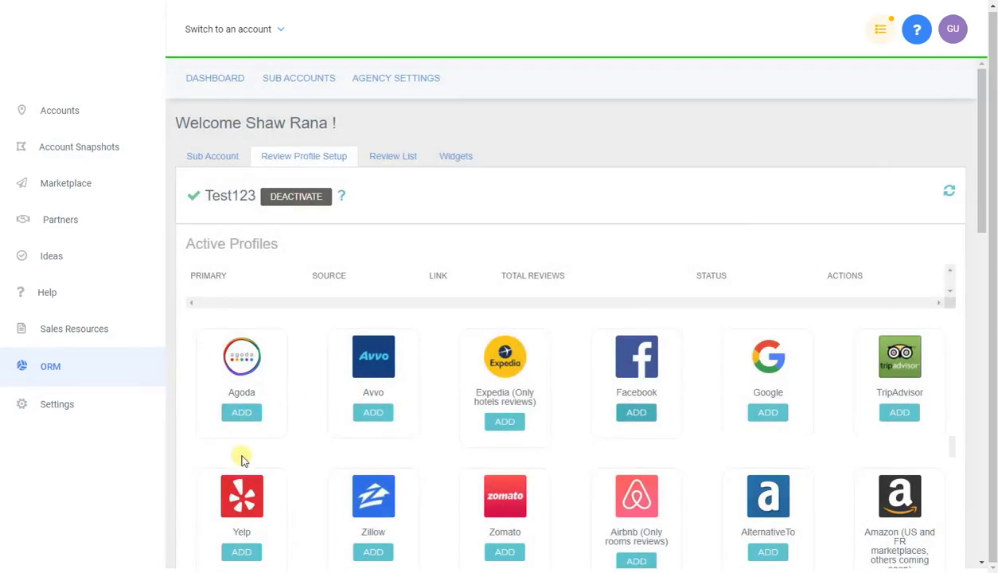
{"action": "scroll", "coordinate": [733, 420], "scroll_direction": "down", "scroll_amount": 3}
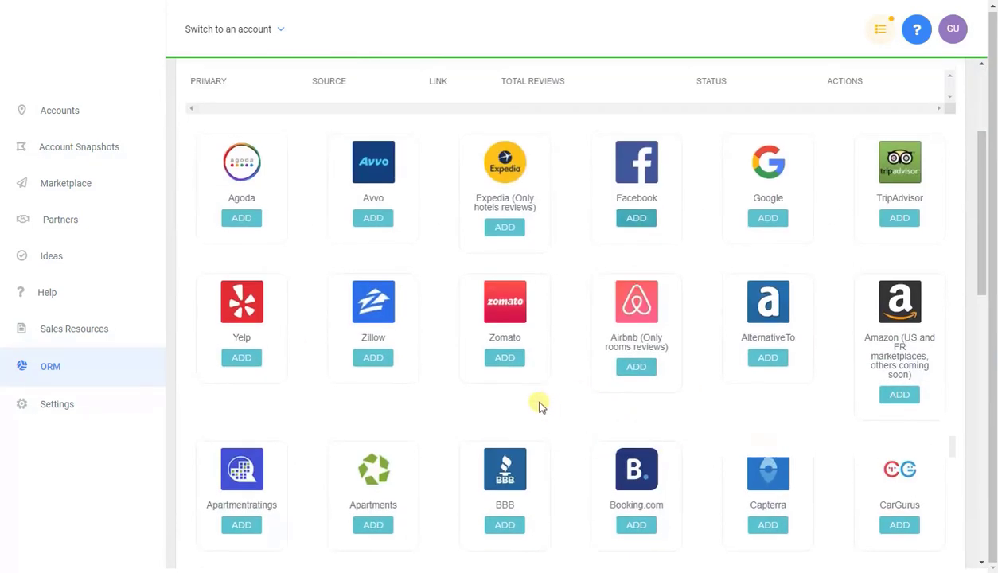
{"action": "scroll", "coordinate": [537, 407], "scroll_direction": "down", "scroll_amount": 2}
{"action": "left_click", "coordinate": [504, 389]}
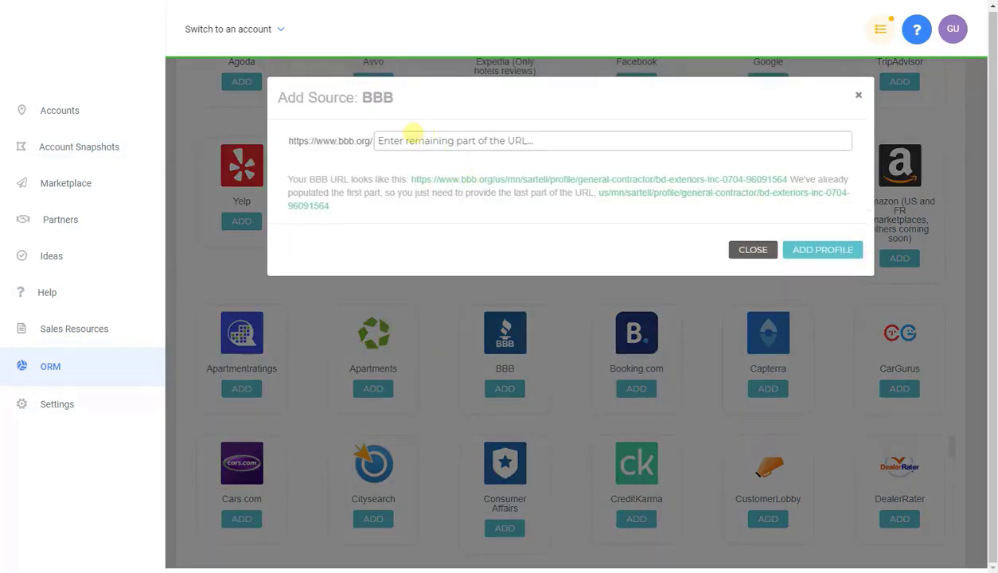
{"action": "left_click", "coordinate": [746, 238]}
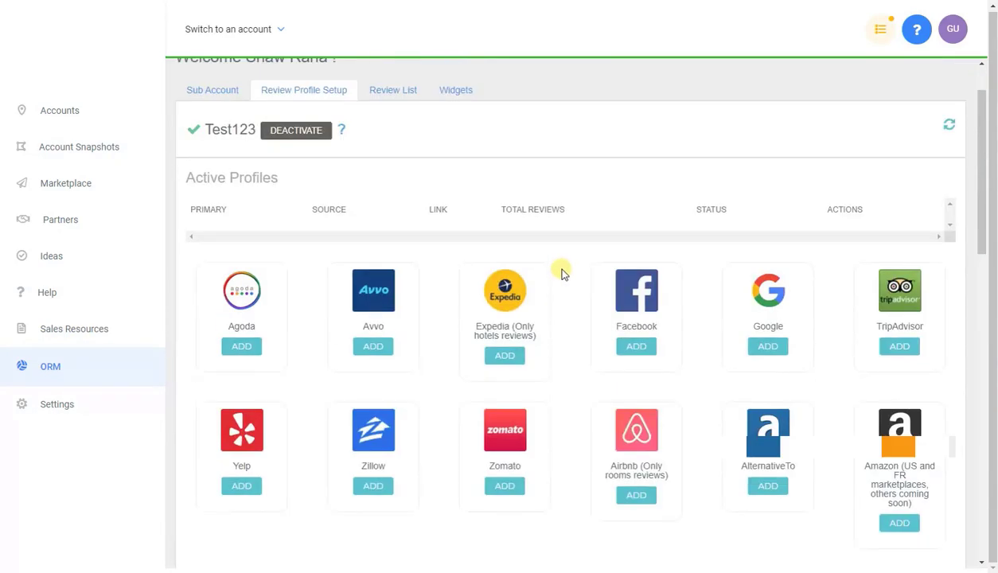
{"action": "left_click", "coordinate": [504, 355]}
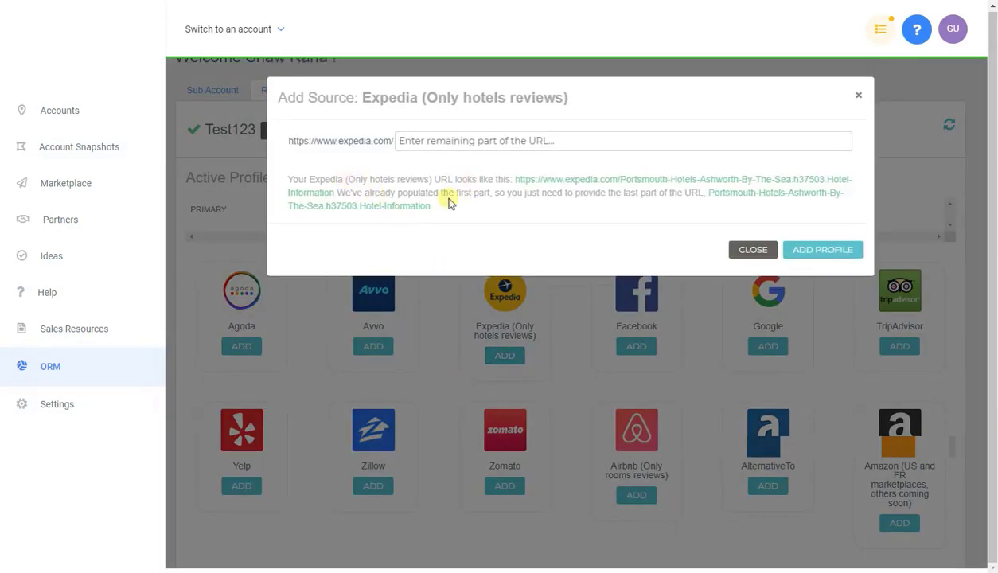
{"action": "left_click", "coordinate": [747, 249]}
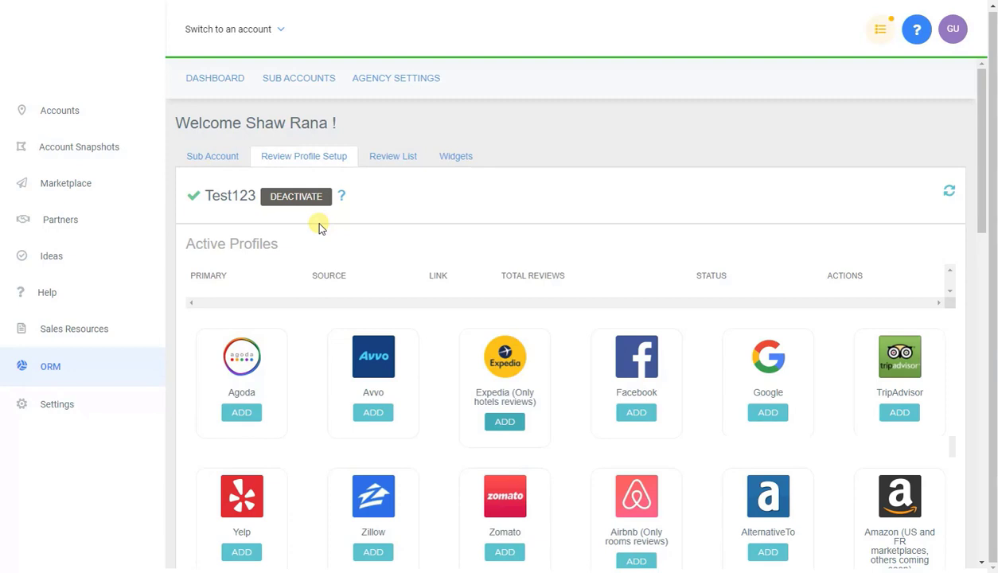
Step: Show Test123's Review List, which has no reviews yet
{"action": "left_click", "coordinate": [391, 159]}
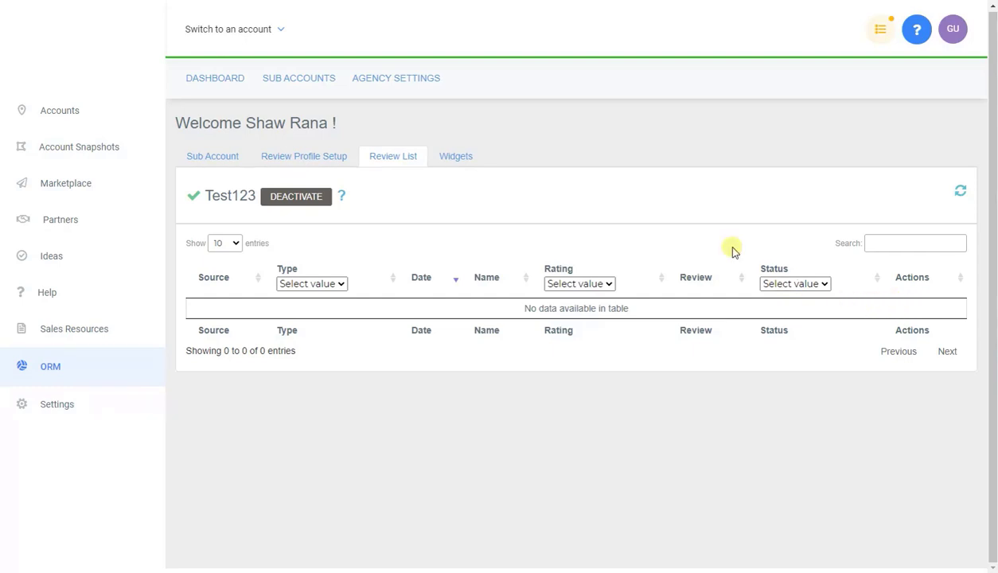
Step: Open the Widgets page and update the Video Capture Funnel settings
{"action": "left_click", "coordinate": [466, 160]}
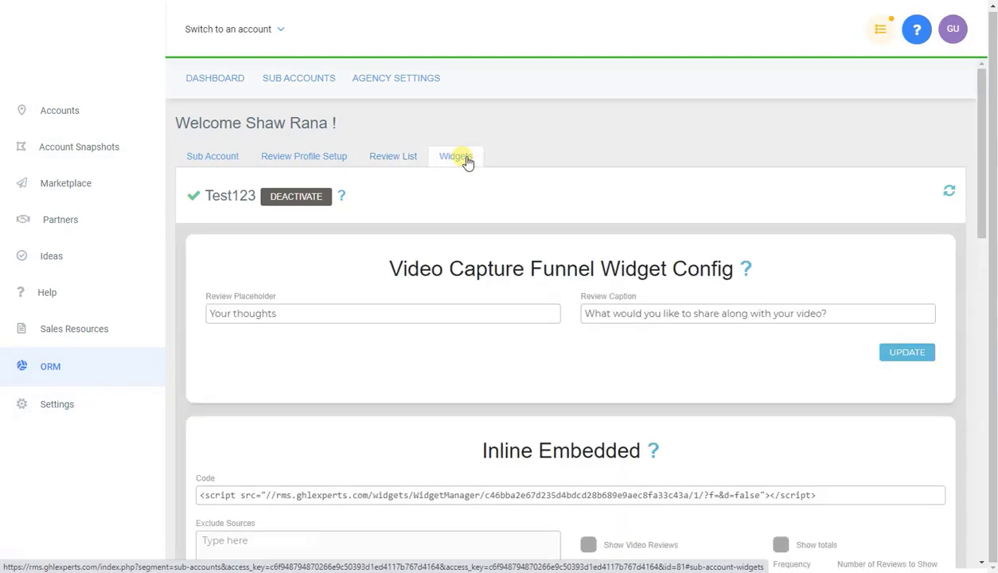
{"action": "scroll", "coordinate": [525, 217], "scroll_direction": "down", "scroll_amount": 1}
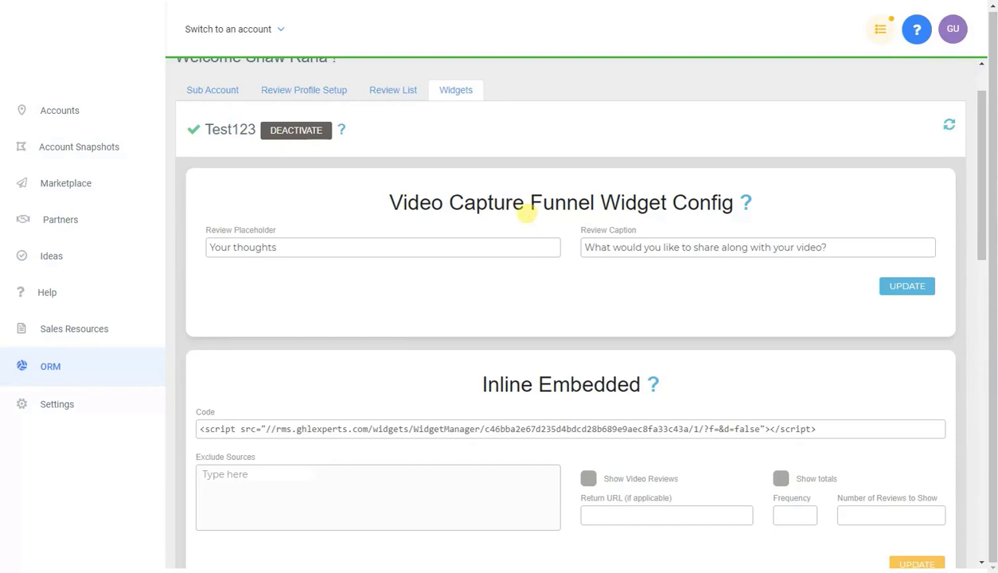
{"action": "scroll", "coordinate": [519, 202], "scroll_direction": "down", "scroll_amount": 5}
{"action": "scroll", "coordinate": [519, 203], "scroll_direction": "up", "scroll_amount": 5}
{"action": "mouse_move", "coordinate": [746, 203]}
{"action": "left_click", "coordinate": [911, 285]}
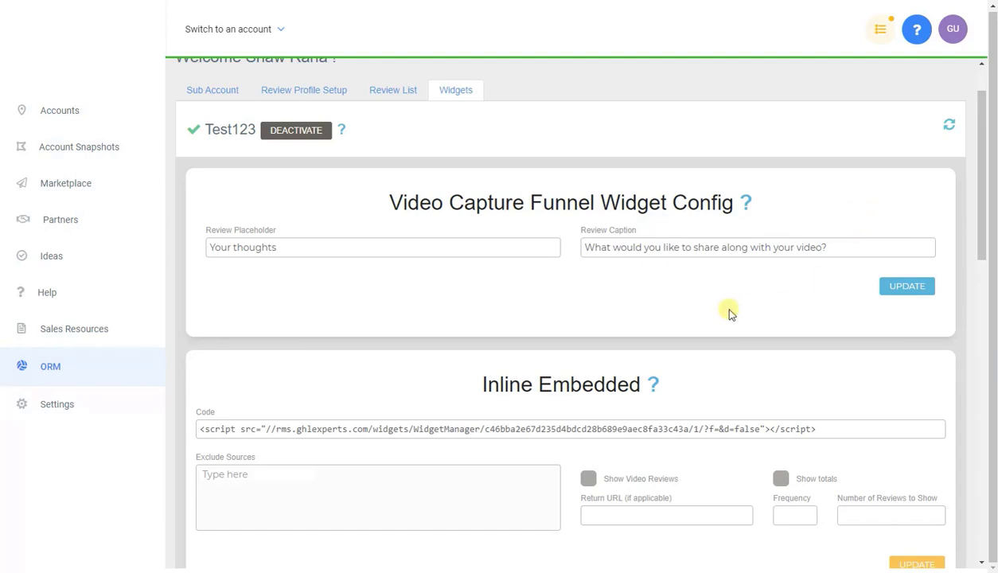
Step: Browse the Inline Embedded and Carousel widget embed codes
{"action": "scroll", "coordinate": [717, 312], "scroll_direction": "down", "scroll_amount": 3}
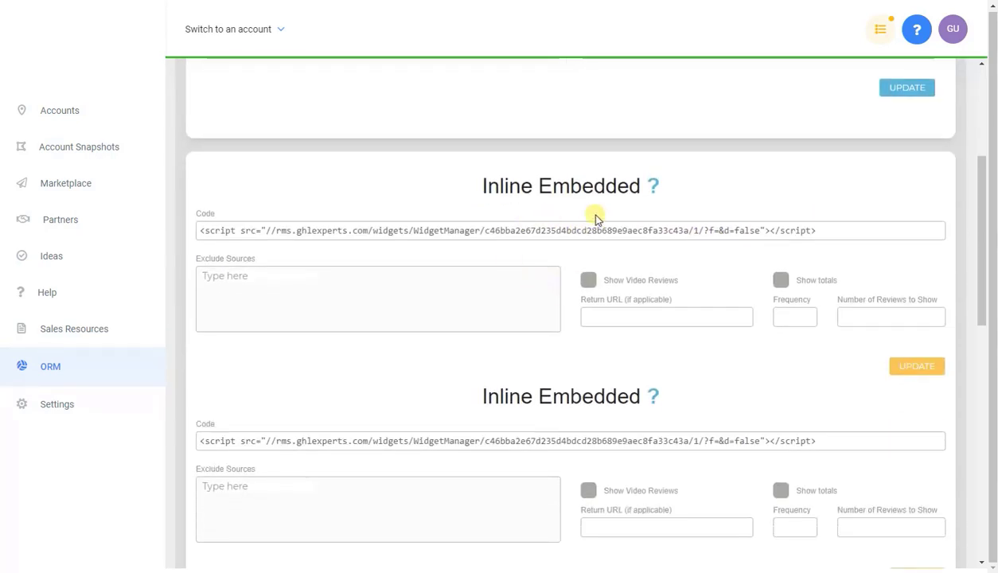
{"action": "mouse_move", "coordinate": [655, 191]}
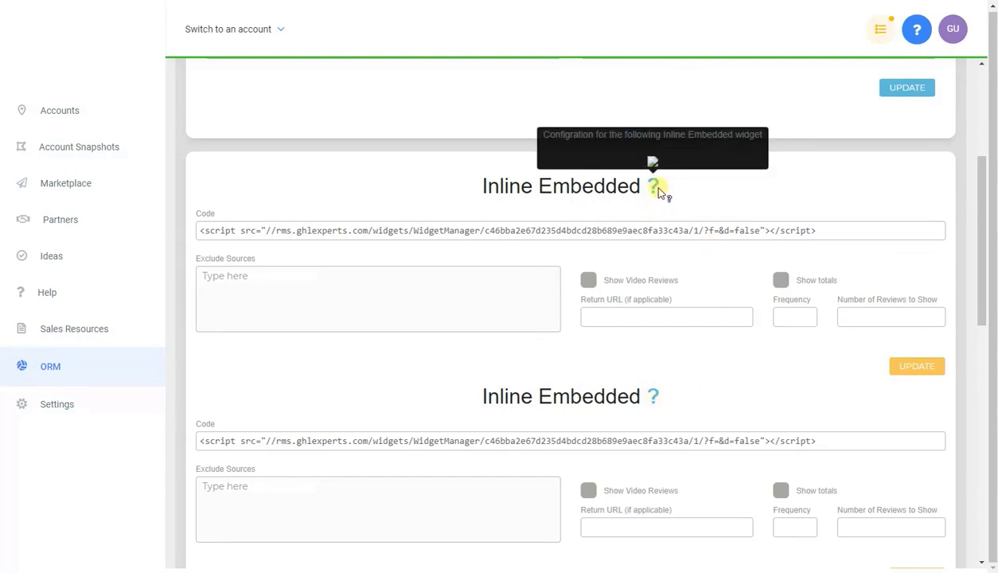
{"action": "scroll", "coordinate": [703, 337], "scroll_direction": "down", "scroll_amount": 3}
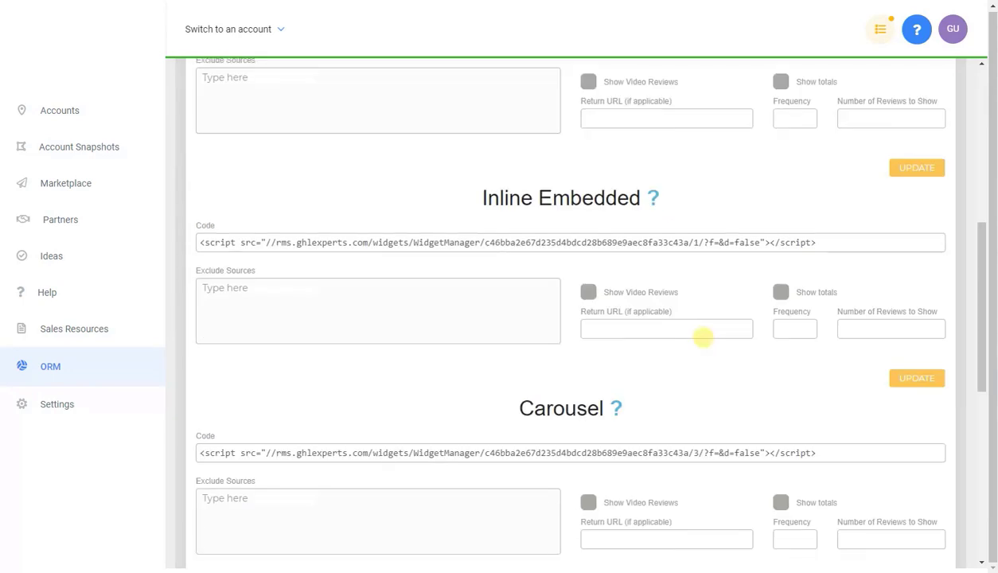
{"action": "scroll", "coordinate": [700, 326], "scroll_direction": "up", "scroll_amount": 3}
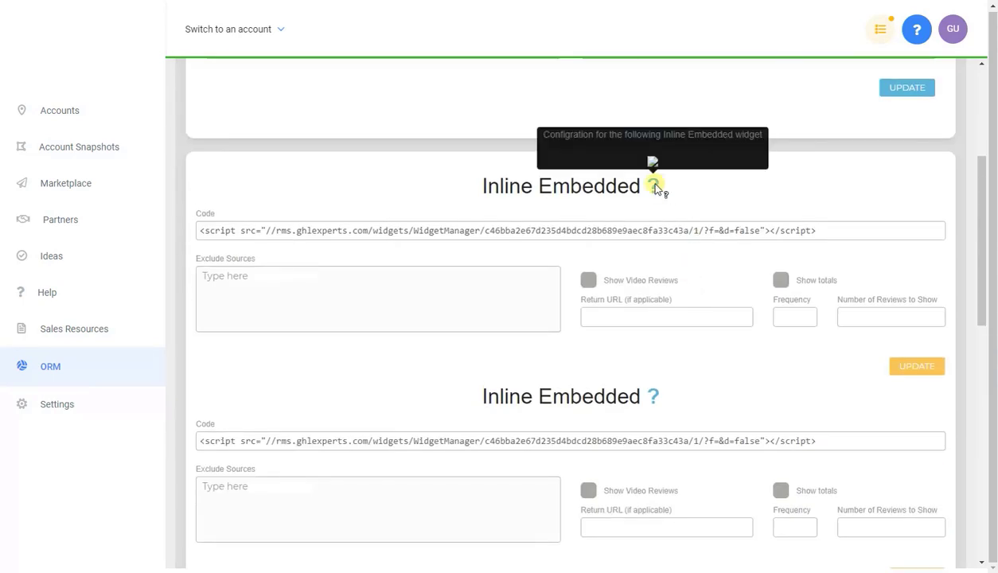
{"action": "scroll", "coordinate": [686, 229], "scroll_direction": "down", "scroll_amount": 2}
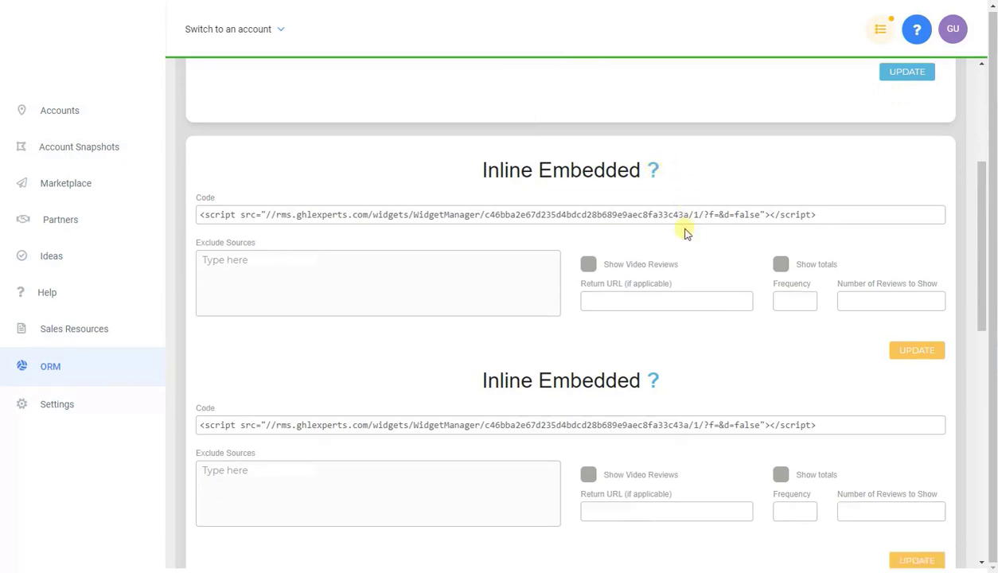
{"action": "scroll", "coordinate": [690, 262], "scroll_direction": "down", "scroll_amount": 1}
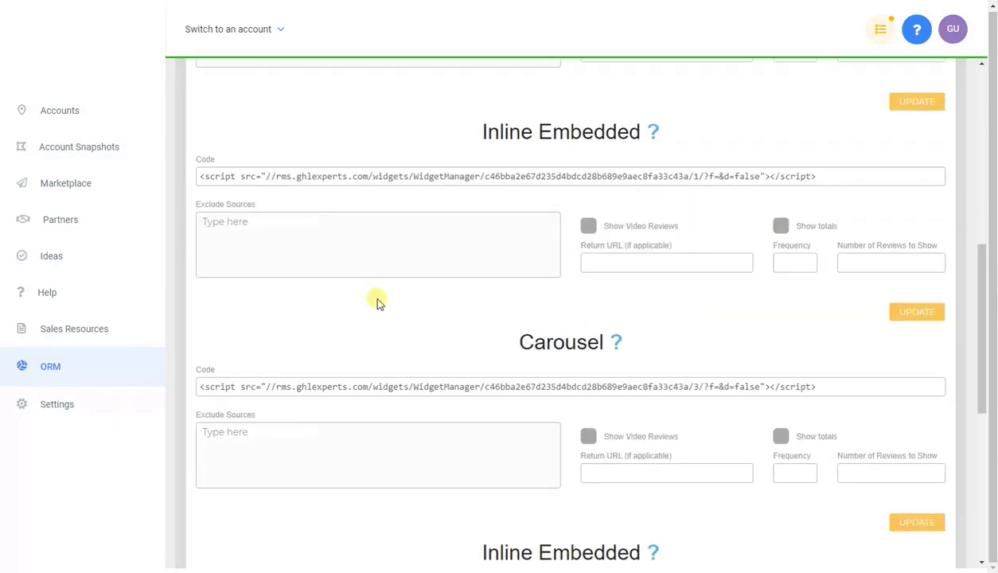
{"action": "scroll", "coordinate": [379, 301], "scroll_direction": "down", "scroll_amount": 2}
{"action": "scroll", "coordinate": [383, 306], "scroll_direction": "up", "scroll_amount": 5}
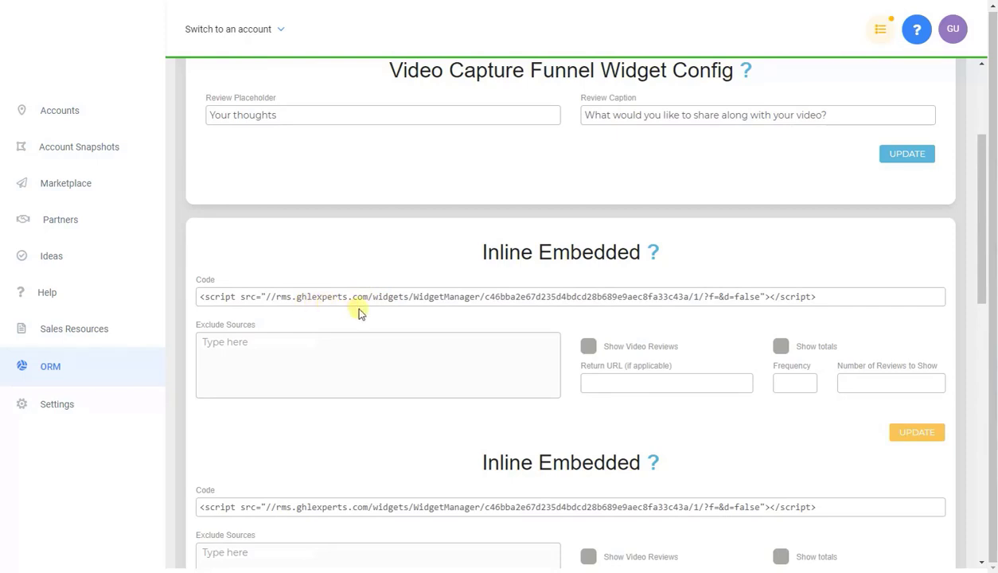
{"action": "scroll", "coordinate": [358, 314], "scroll_direction": "down", "scroll_amount": 1}
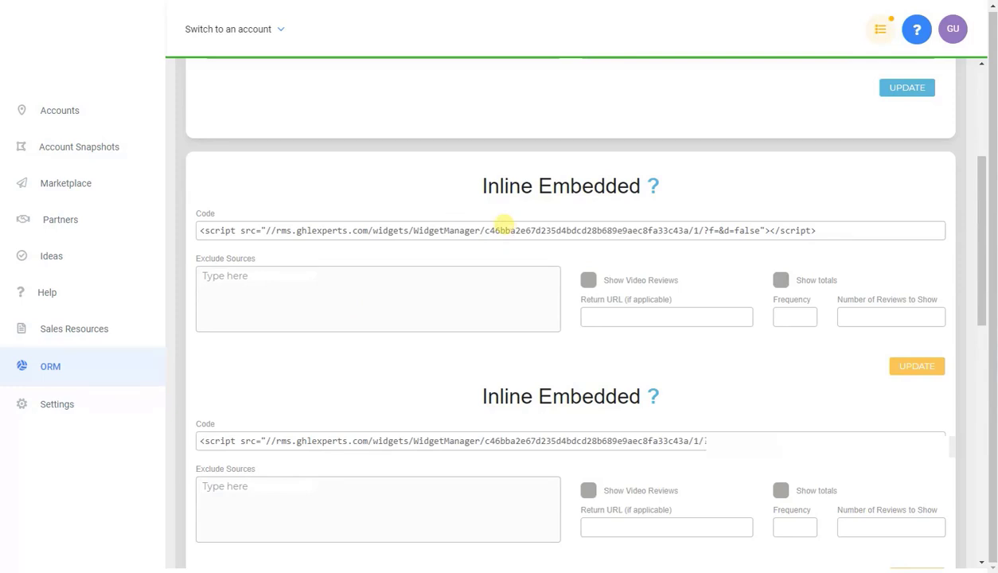
Step: Try entries Google and Facebookoo in Exclude Sources, then clear the field
{"action": "left_click", "coordinate": [434, 293]}
{"action": "type", "text": "Google"}
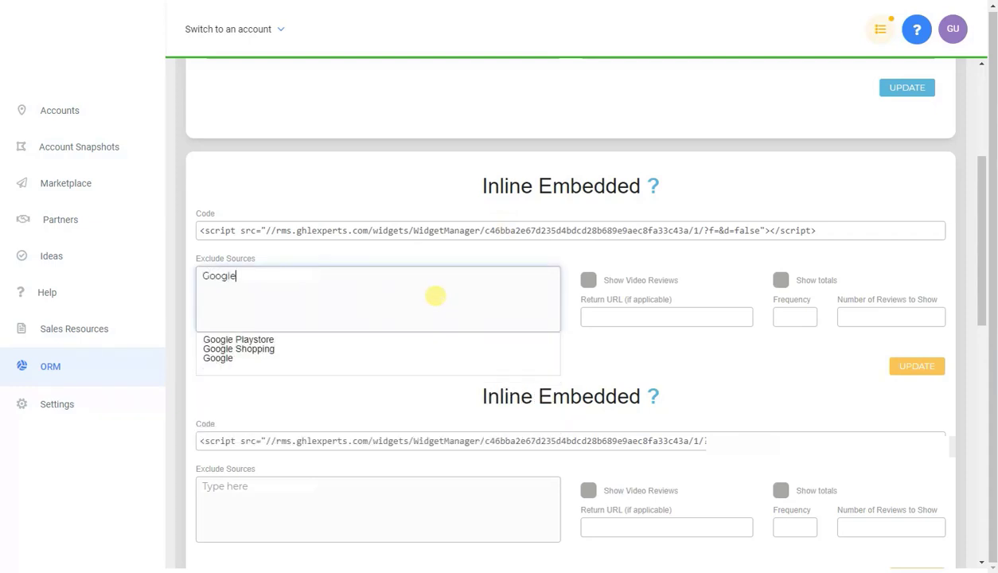
{"action": "key", "text": "ctrl+a"}
{"action": "type", "text": "Facebookoo"}
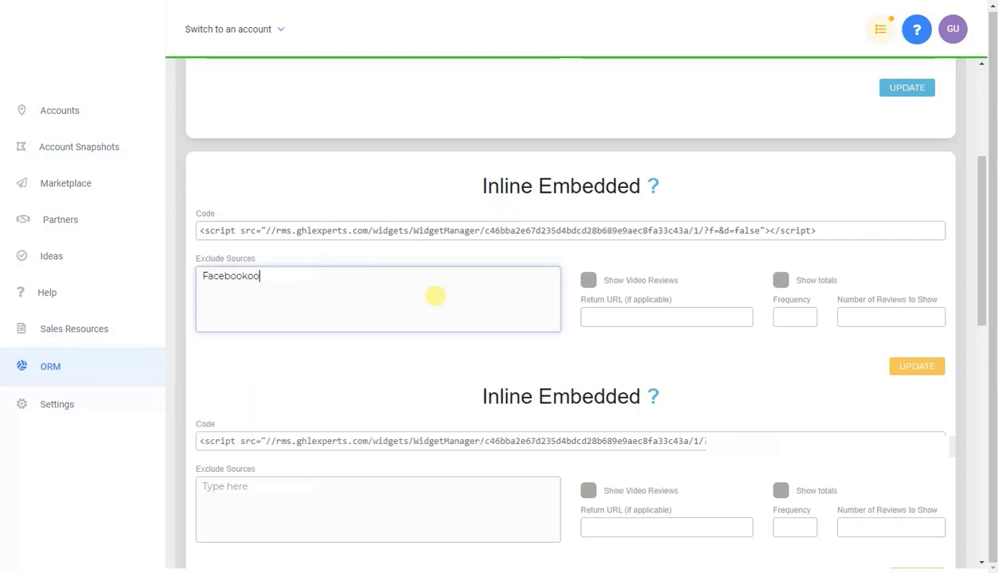
{"action": "key", "text": "ctrl+a"}
{"action": "key", "text": "BackSpace"}
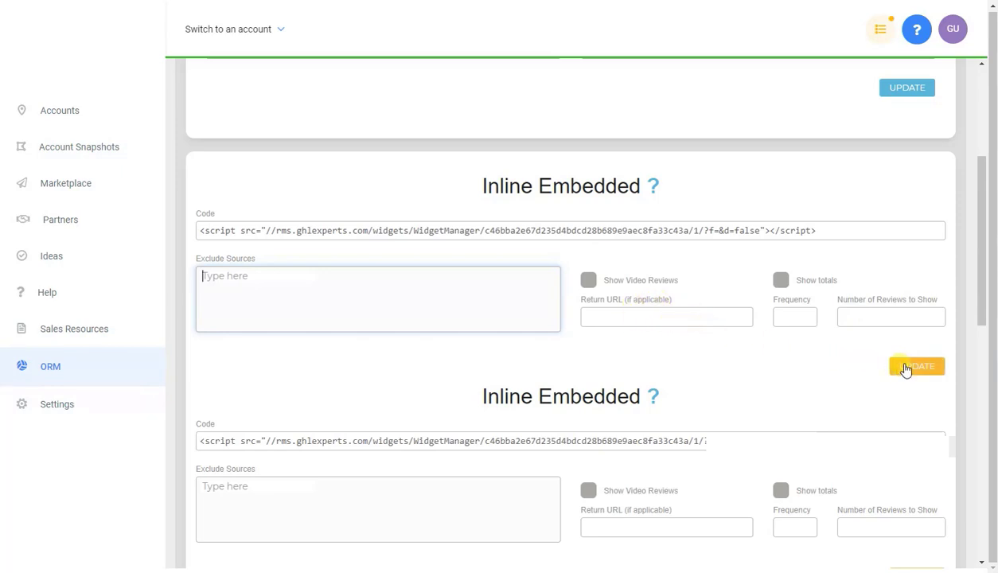
Step: Return to Test123's Sub Account configuration tab
{"action": "scroll", "coordinate": [788, 358], "scroll_direction": "down", "scroll_amount": 9}
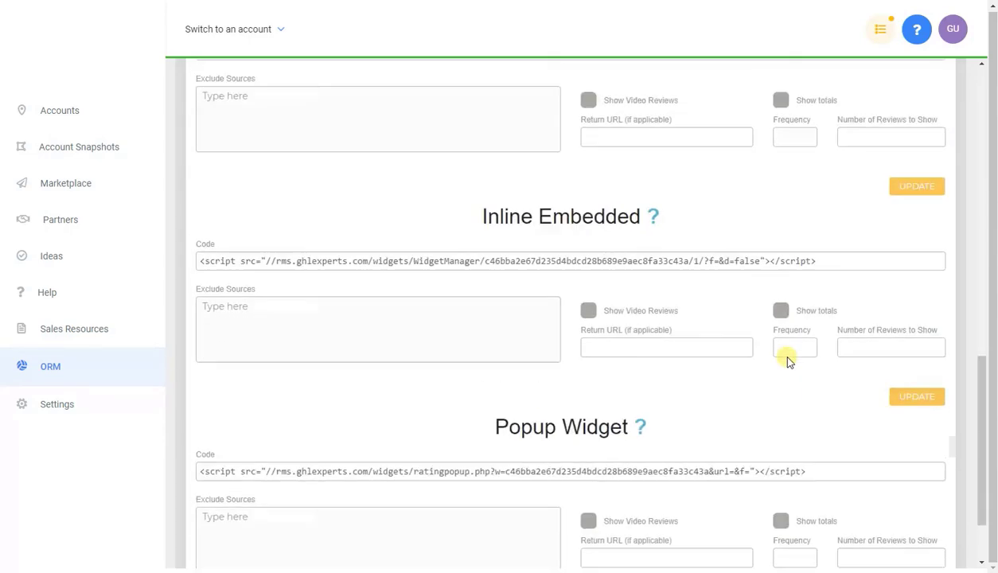
{"action": "scroll", "coordinate": [788, 362], "scroll_direction": "up", "scroll_amount": 4}
{"action": "scroll", "coordinate": [784, 354], "scroll_direction": "up", "scroll_amount": 3}
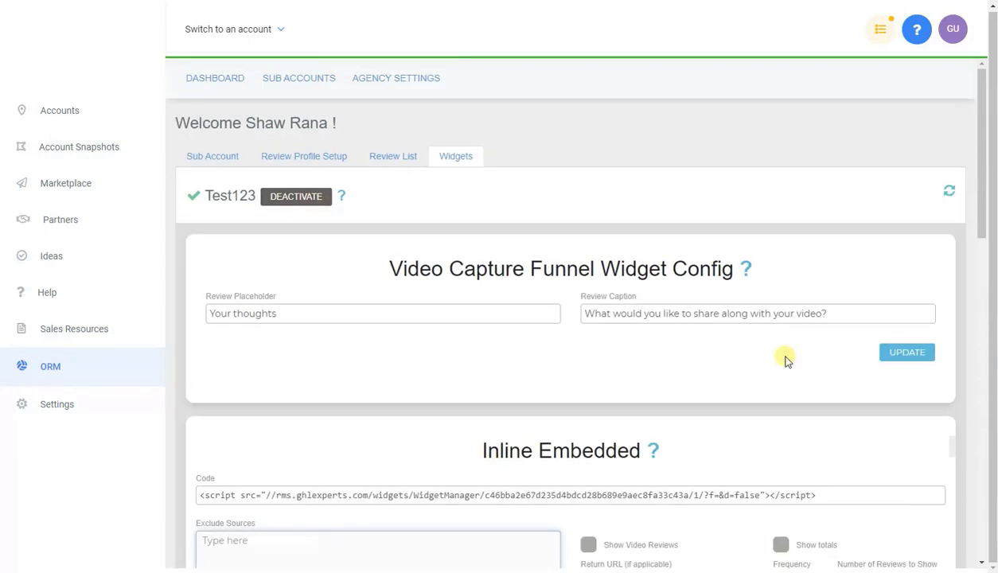
{"action": "left_click", "coordinate": [210, 156]}
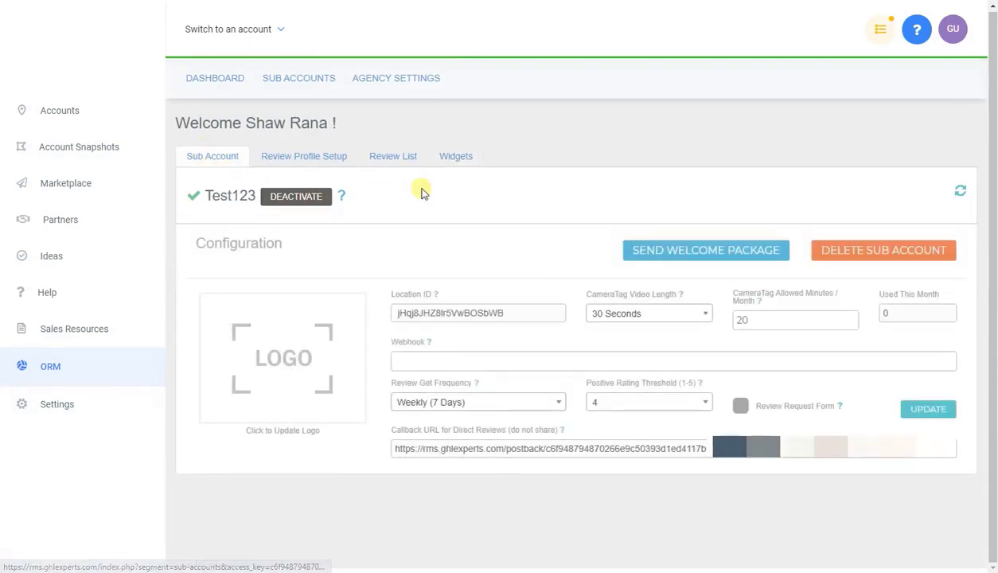